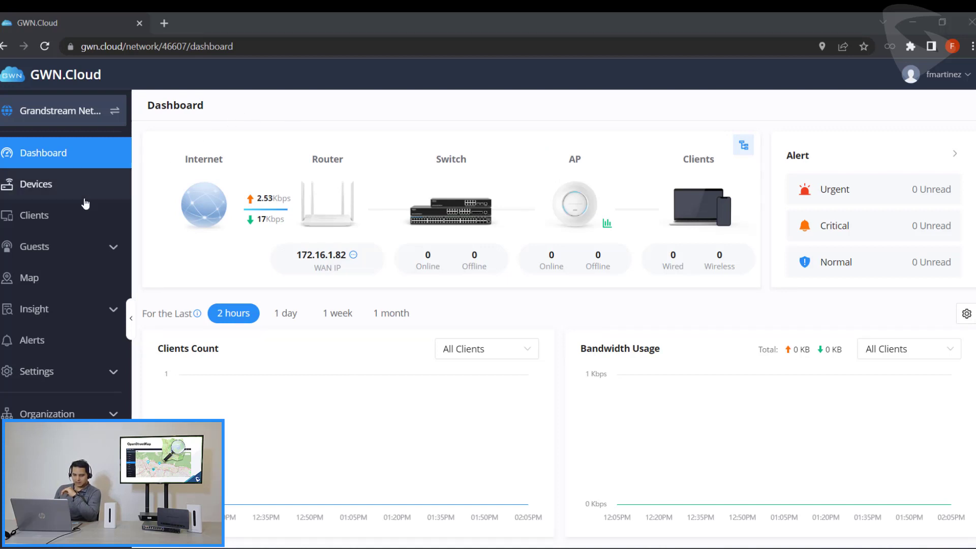
# - Place the unplaced access point on the map at its IP-detected city and centre on its pin
pyautogui.click(32, 281)
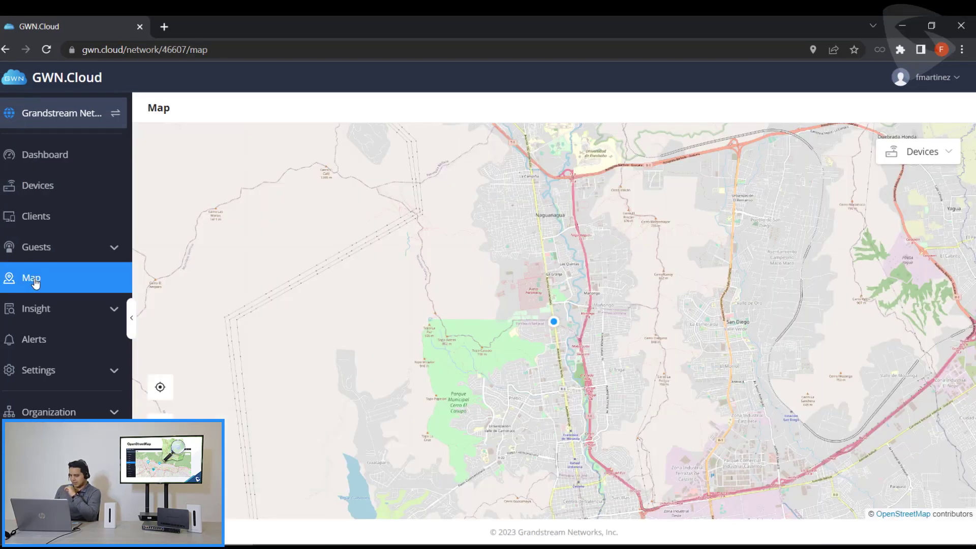
pyautogui.click(934, 159)
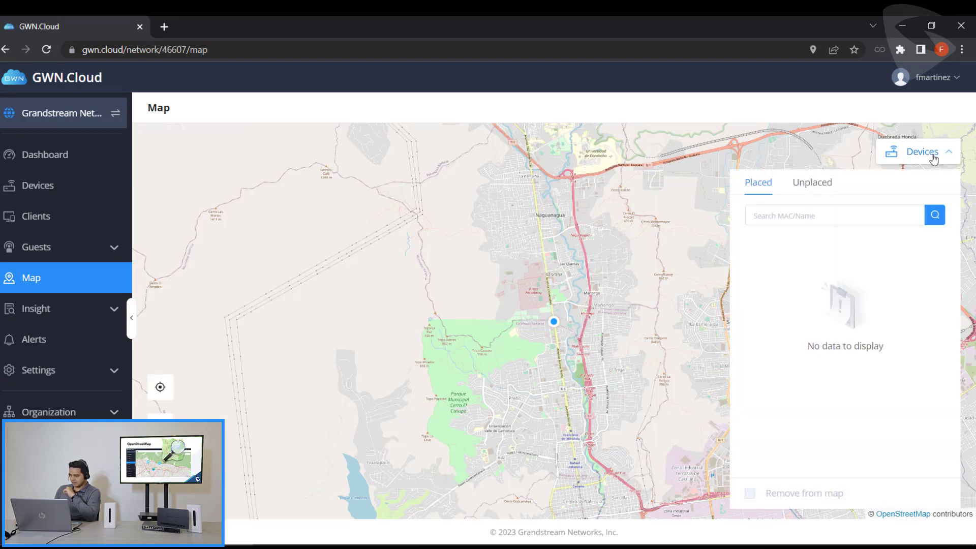
pyautogui.click(814, 185)
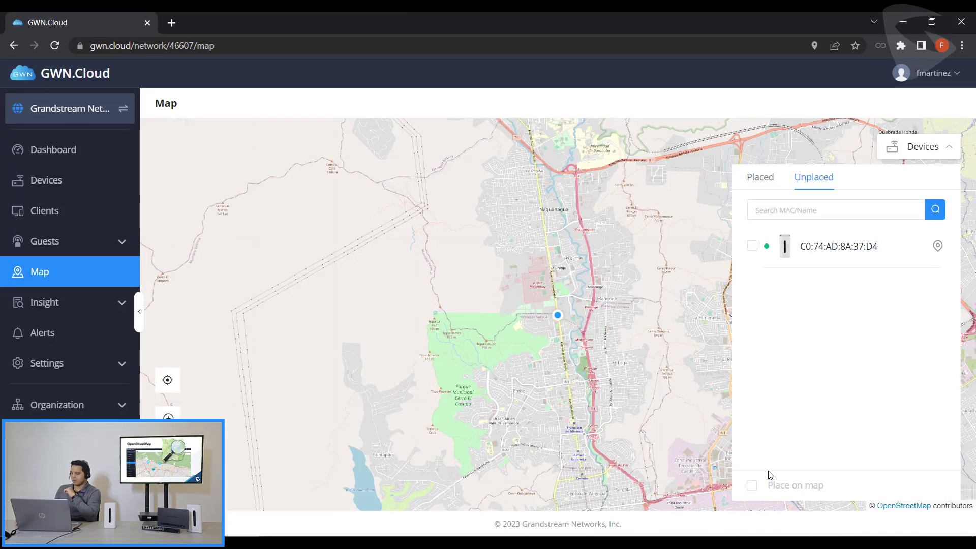
pyautogui.click(751, 486)
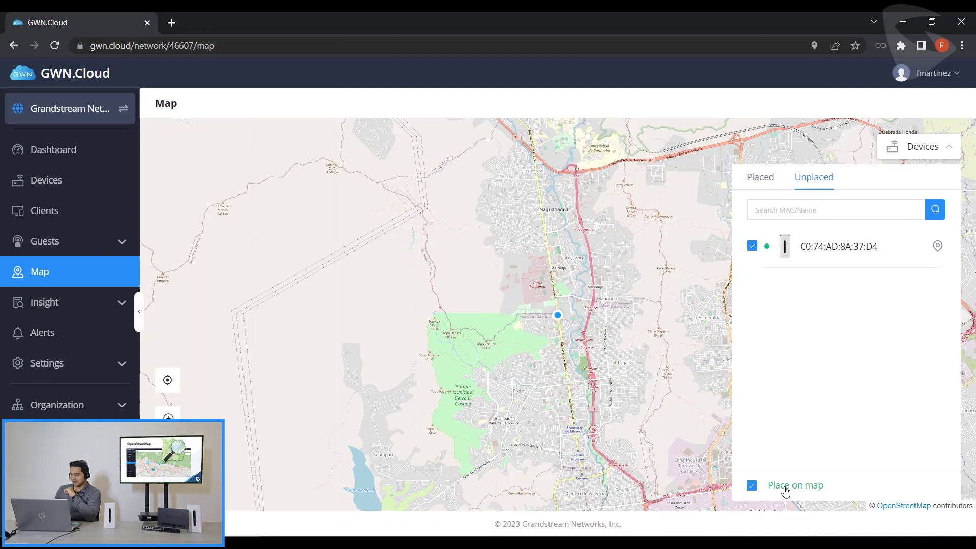
pyautogui.click(784, 487)
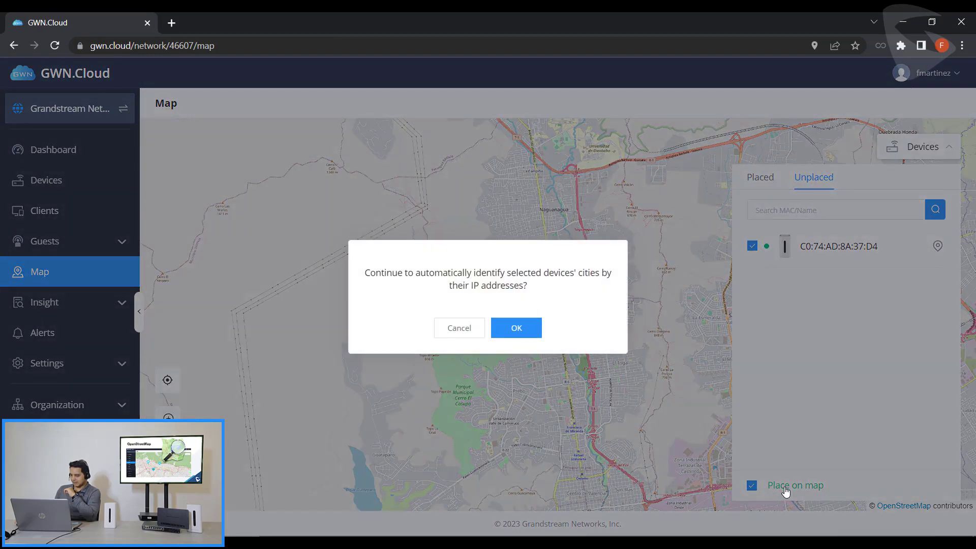
pyautogui.click(516, 329)
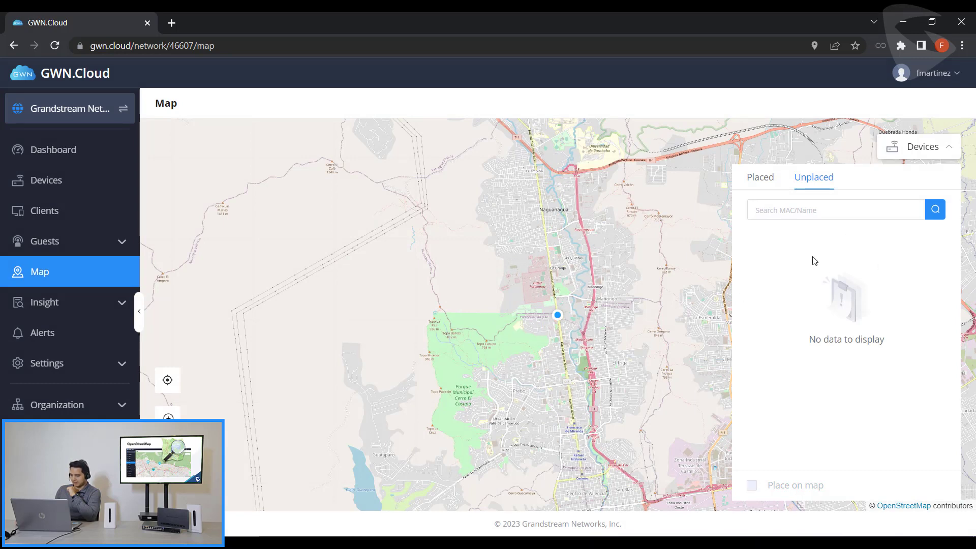
pyautogui.click(764, 181)
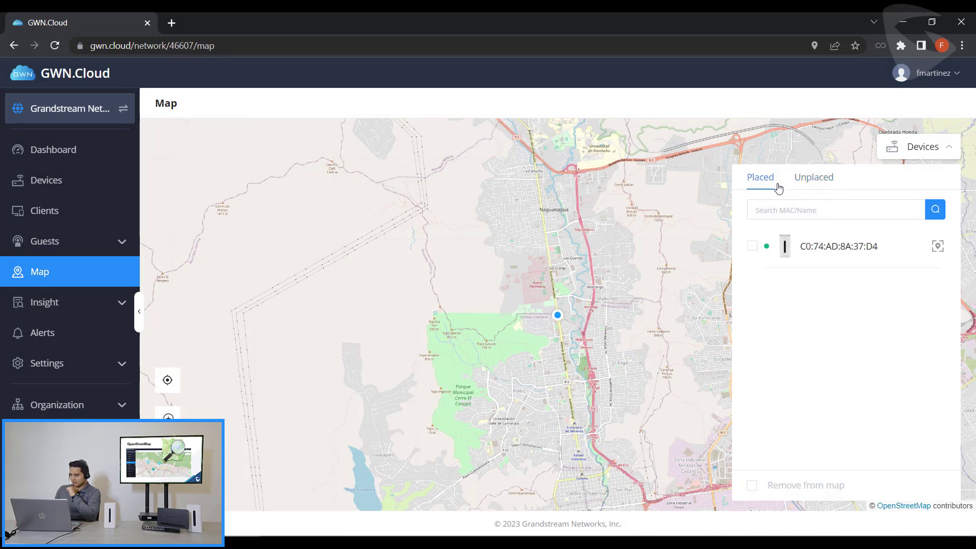
pyautogui.click(937, 247)
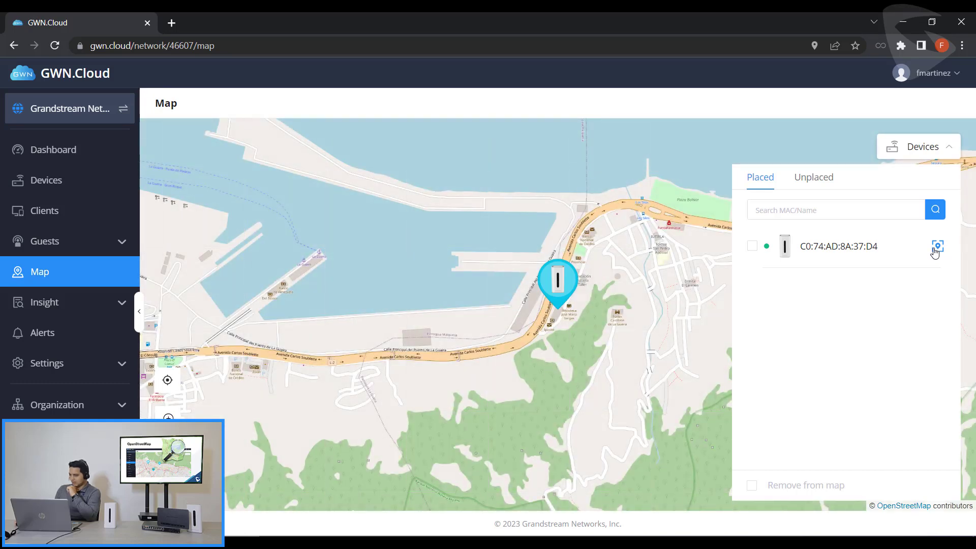
# - Remove the placed access point from the map
pyautogui.click(753, 247)
pyautogui.click(790, 489)
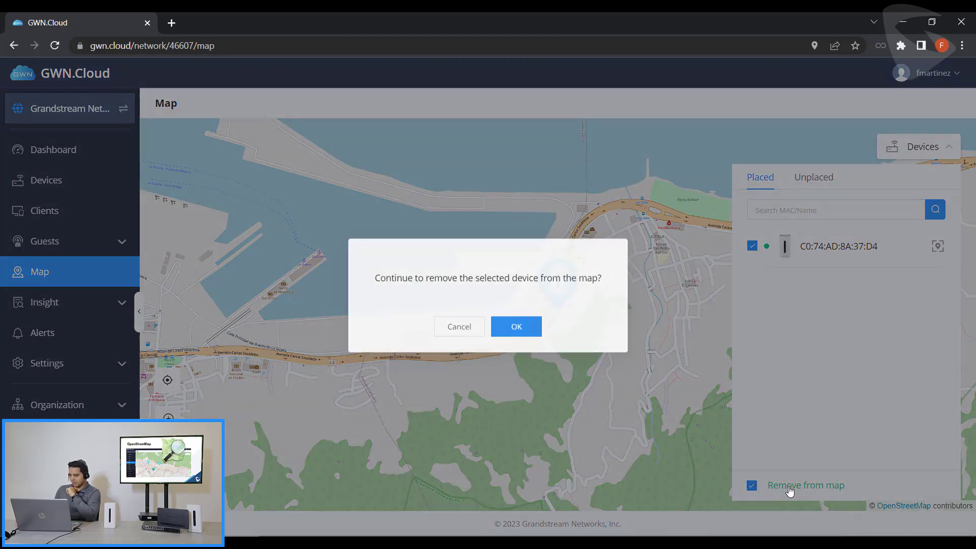
pyautogui.click(528, 331)
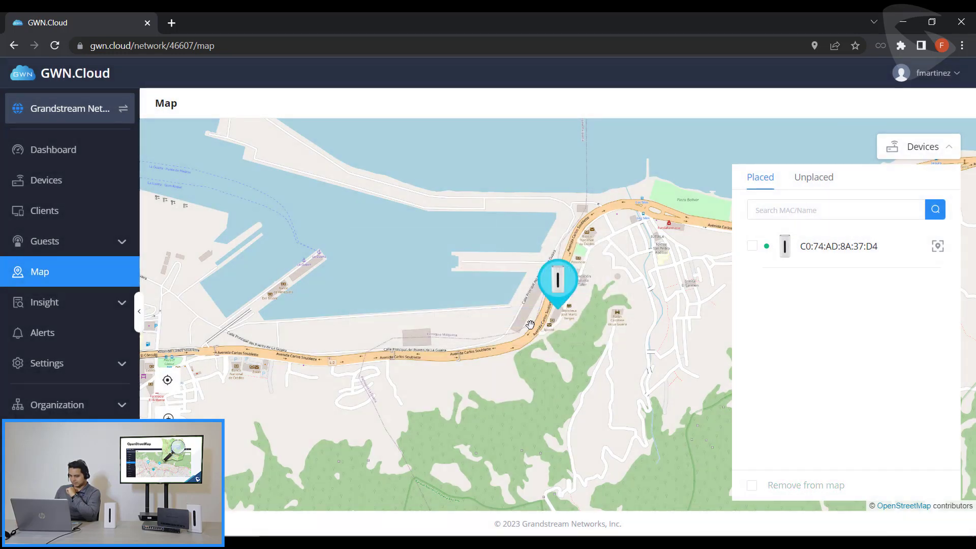
# - Drag the access point from Unplaced onto the map by hand, then remove it again
pyautogui.click(812, 183)
pyautogui.moveTo(938, 246); pyautogui.dragTo(650, 463)
pyautogui.scroll(-1, 539, 404)
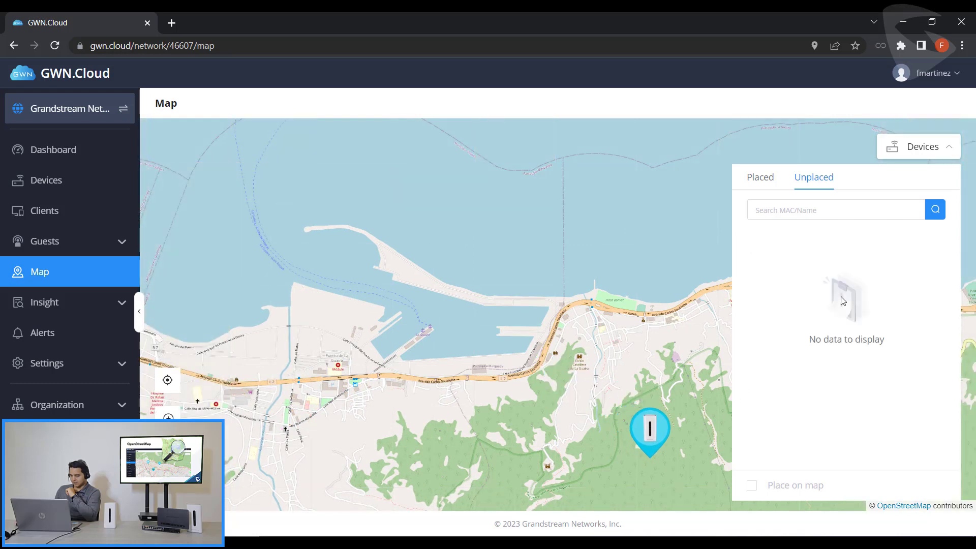
pyautogui.click(761, 185)
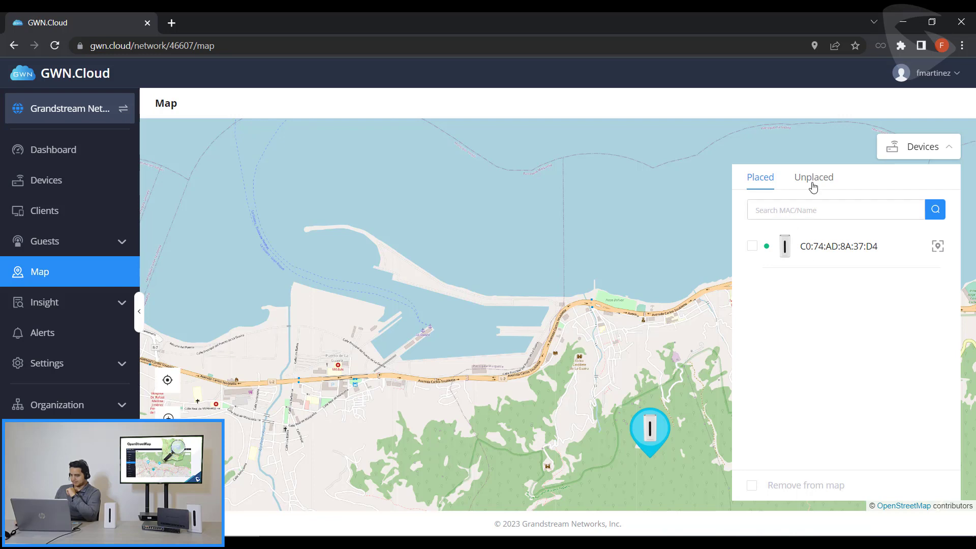
pyautogui.click(752, 486)
pyautogui.click(807, 488)
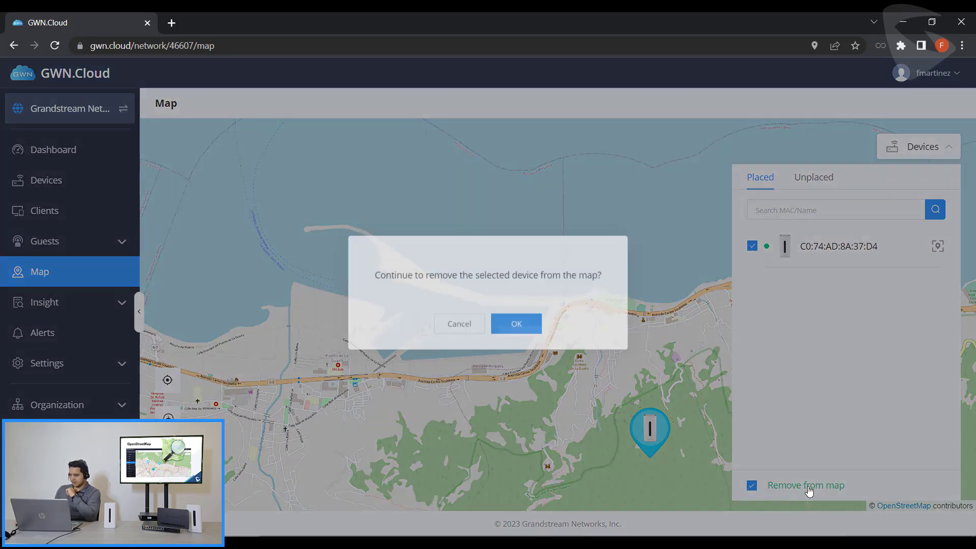
pyautogui.click(516, 329)
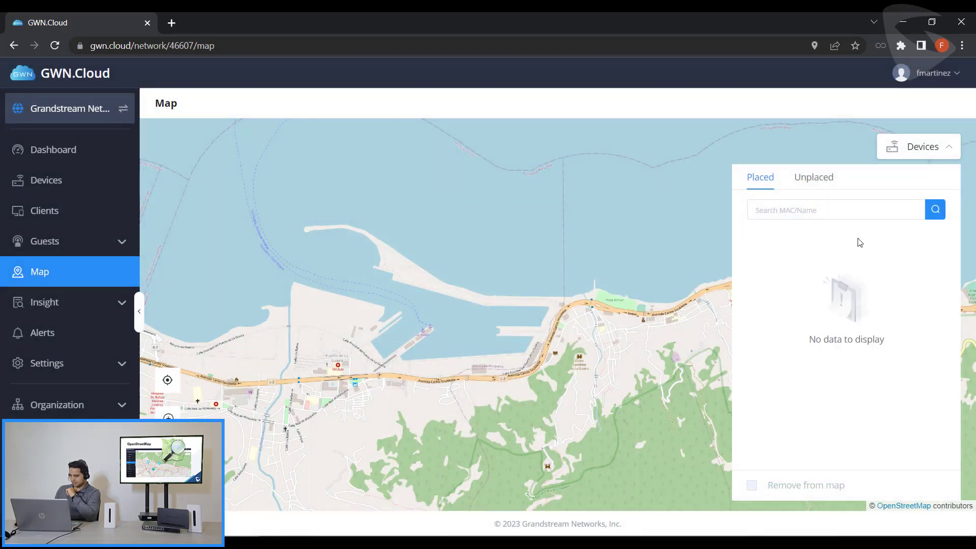
# - Close the devices panel and open the organization's Location Overview map
pyautogui.click(919, 147)
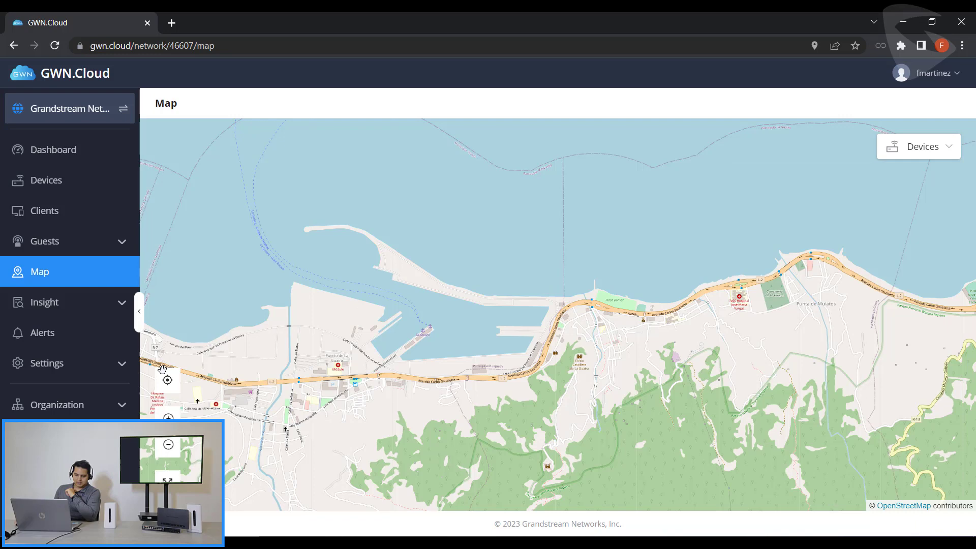
pyautogui.click(80, 405)
pyautogui.click(51, 436)
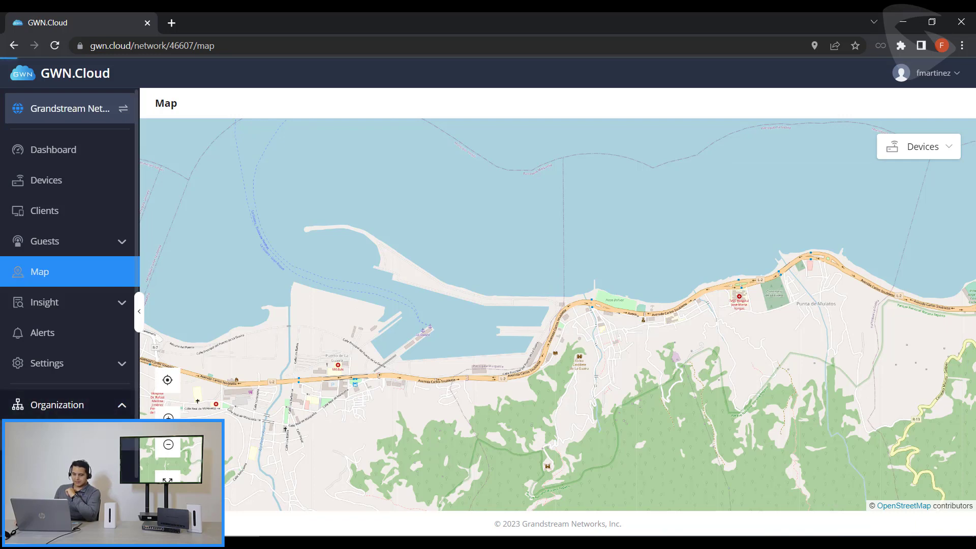
pyautogui.click(284, 105)
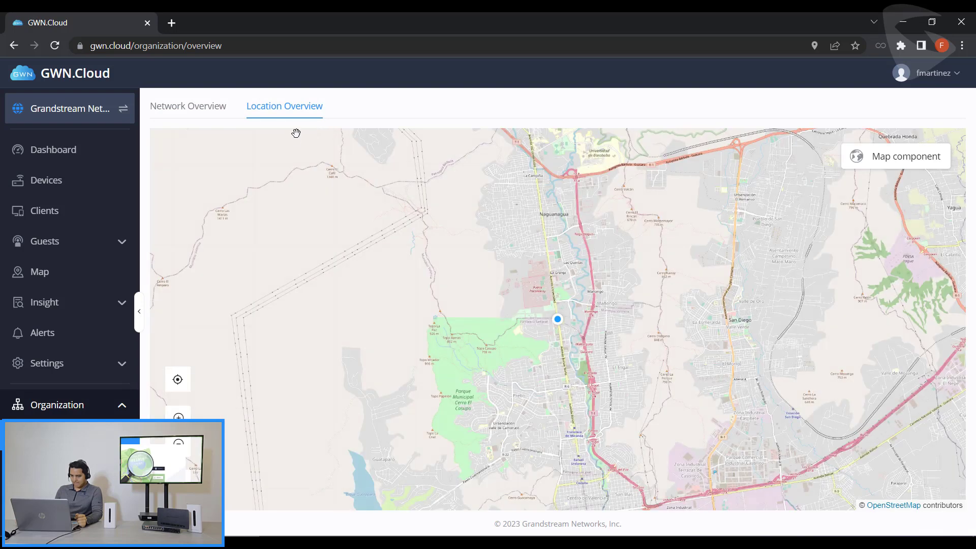
# - Set the map component to Google Map, leaving its required API Key field empty
pyautogui.click(898, 163)
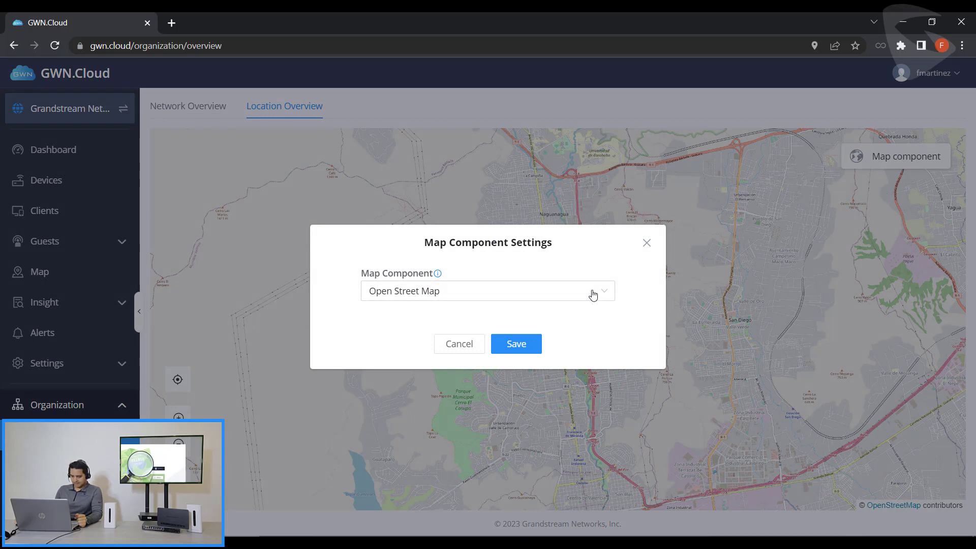
pyautogui.click(542, 294)
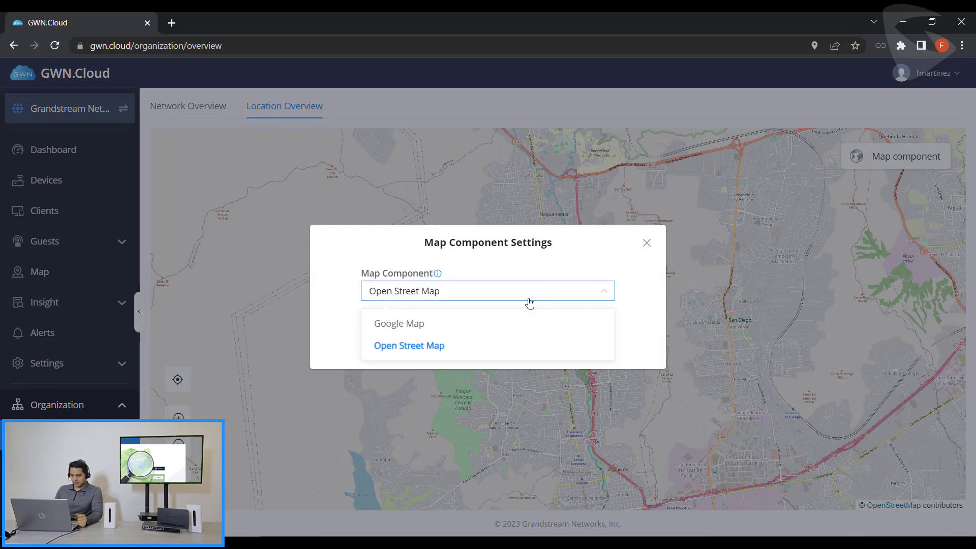
pyautogui.click(412, 328)
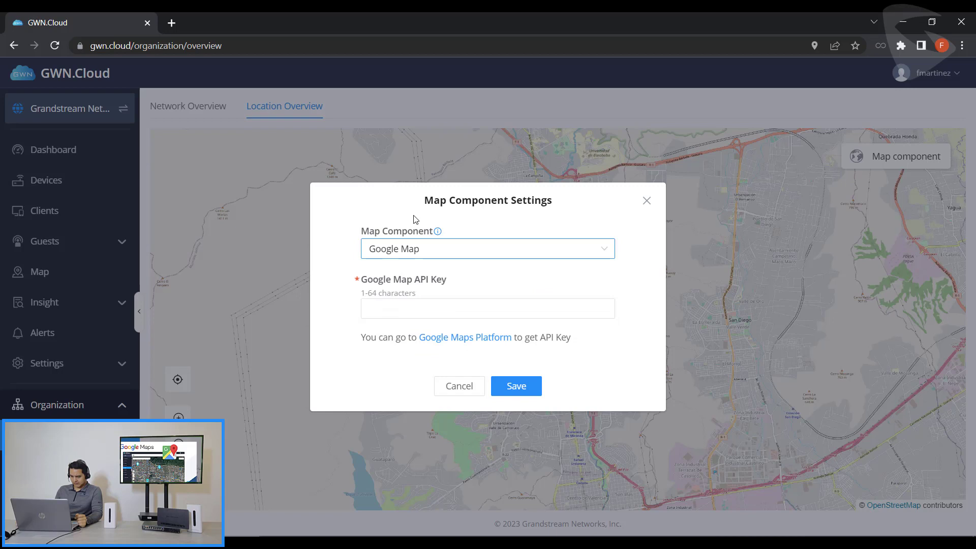
pyautogui.click(391, 317)
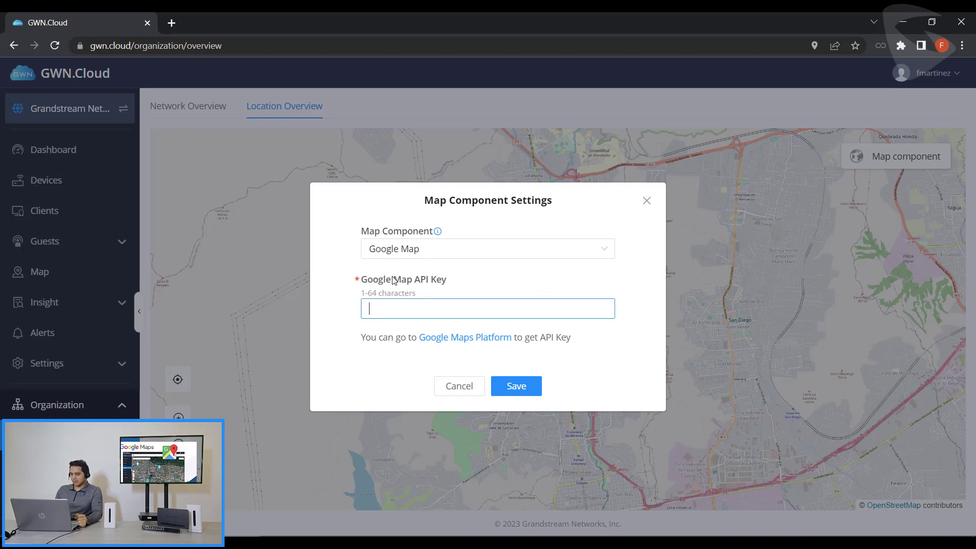
pyautogui.click(470, 343)
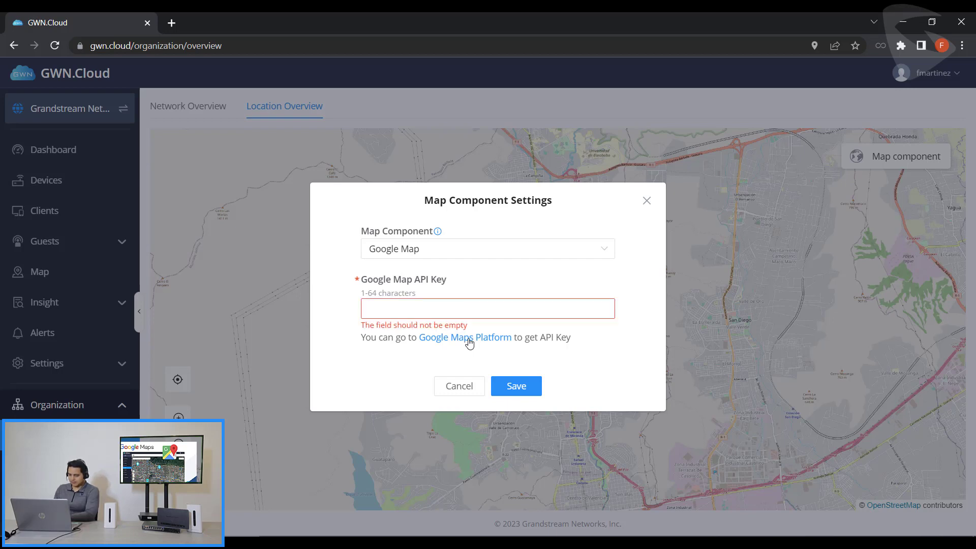
# - Open the Google Maps Platform link in a private window and scroll to Quickstart 'Set up your project'
pyautogui.rightClick(469, 344)
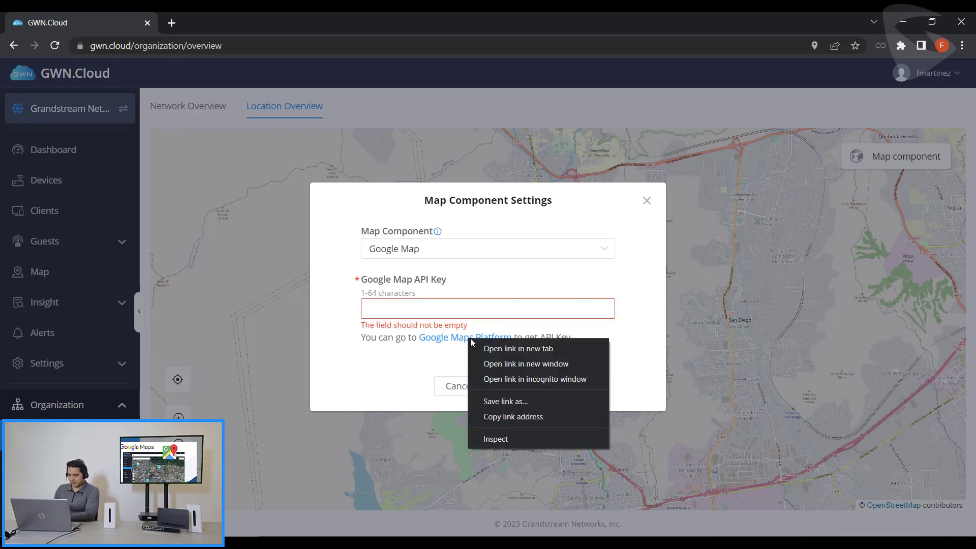
pyautogui.click(505, 380)
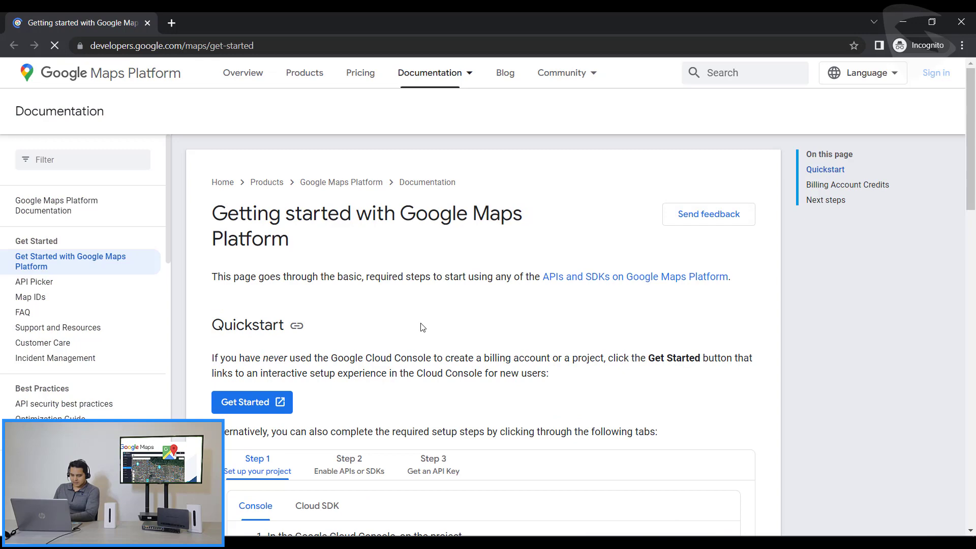
pyautogui.scroll(-3, 328, 248)
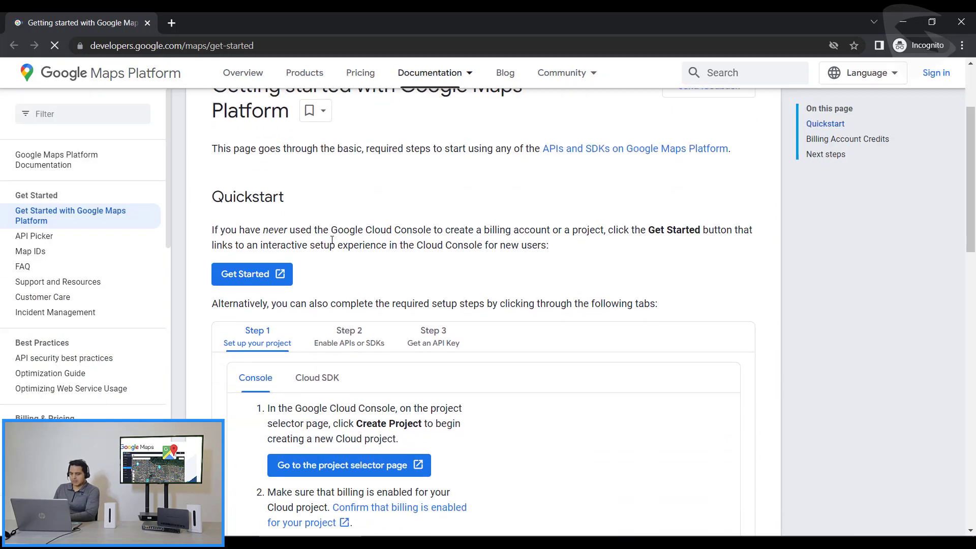
pyautogui.scroll(-3, 328, 248)
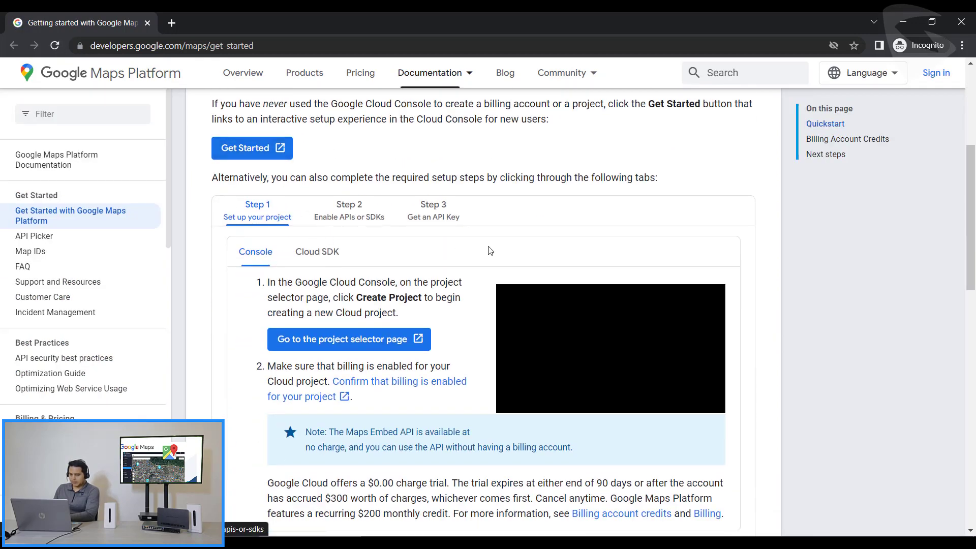
# - Open the Cloud project selector and sign in with the Google account e-mail and password
pyautogui.click(360, 346)
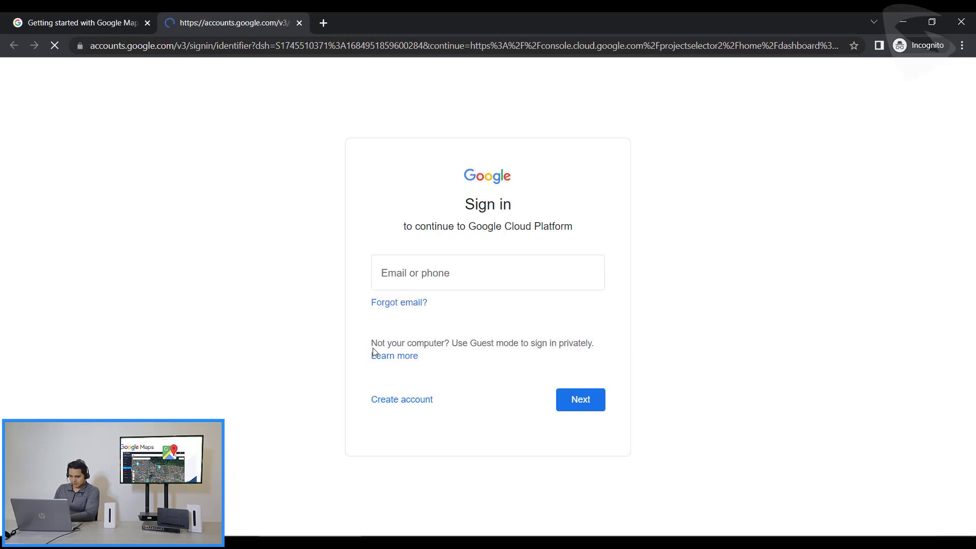
pyautogui.click(490, 277)
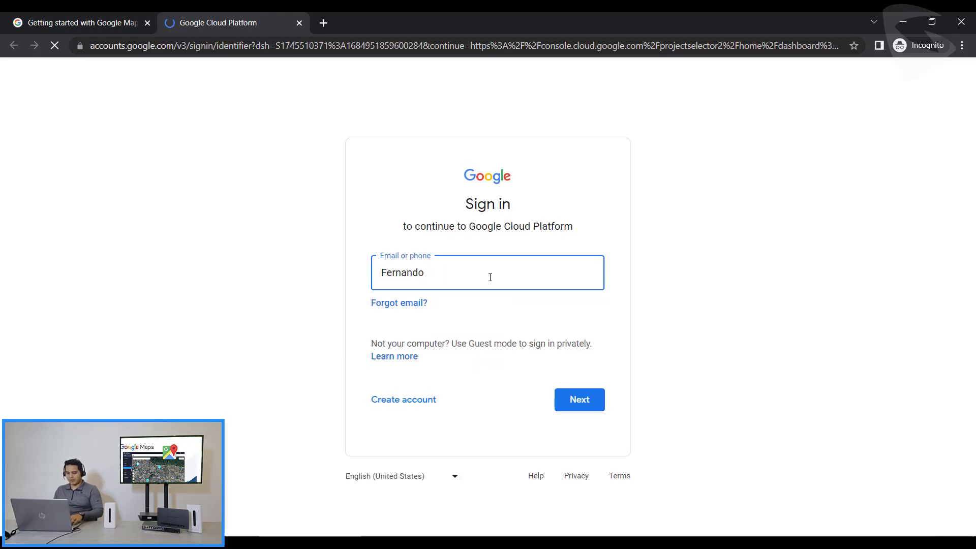
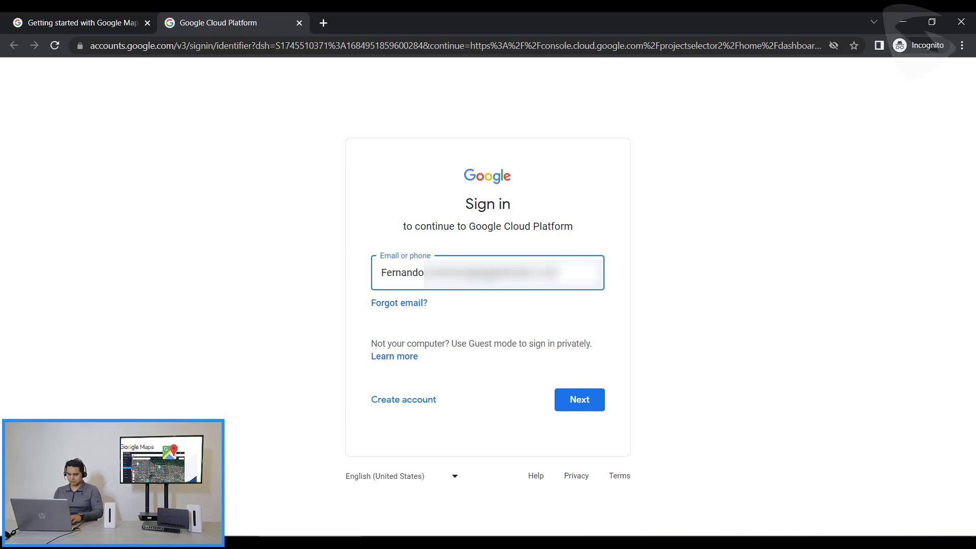
pyautogui.press('Return')
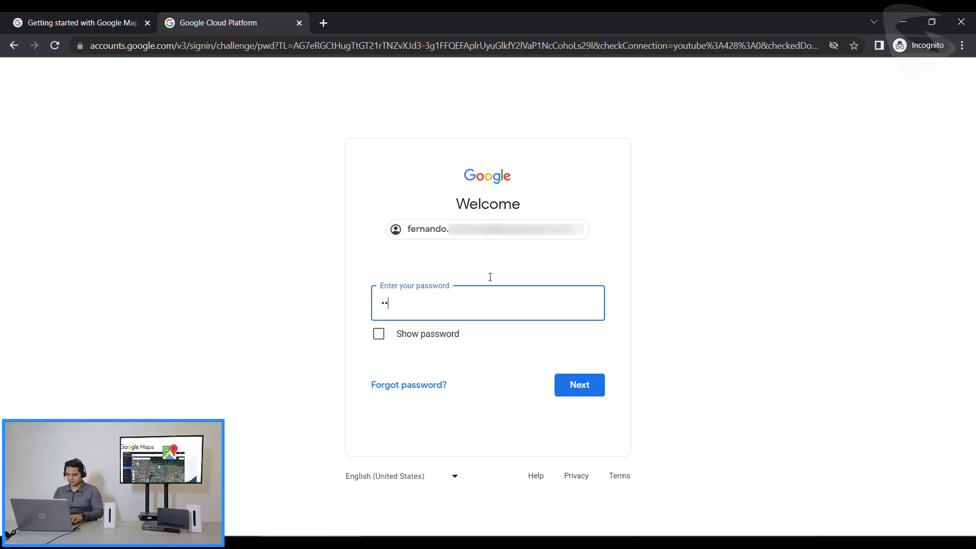
pyautogui.press('Return')
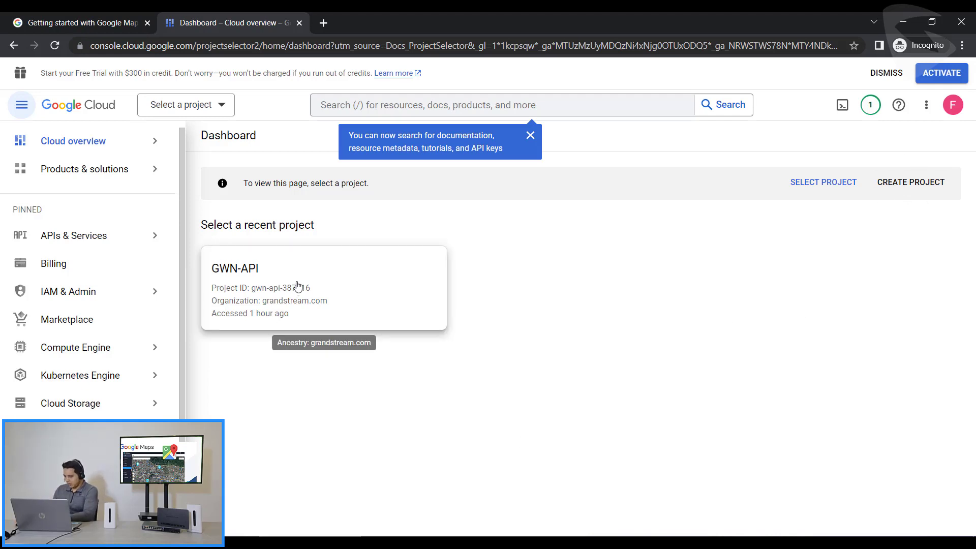
# - Open the GWN-API project, go to the API Library, and list all 21 Maps APIs
pyautogui.click(328, 287)
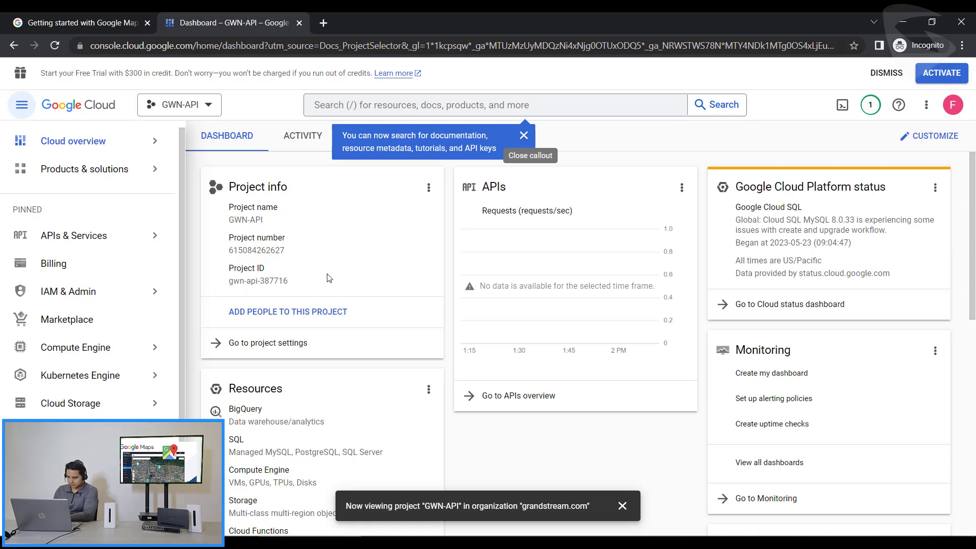
pyautogui.moveTo(97, 242)
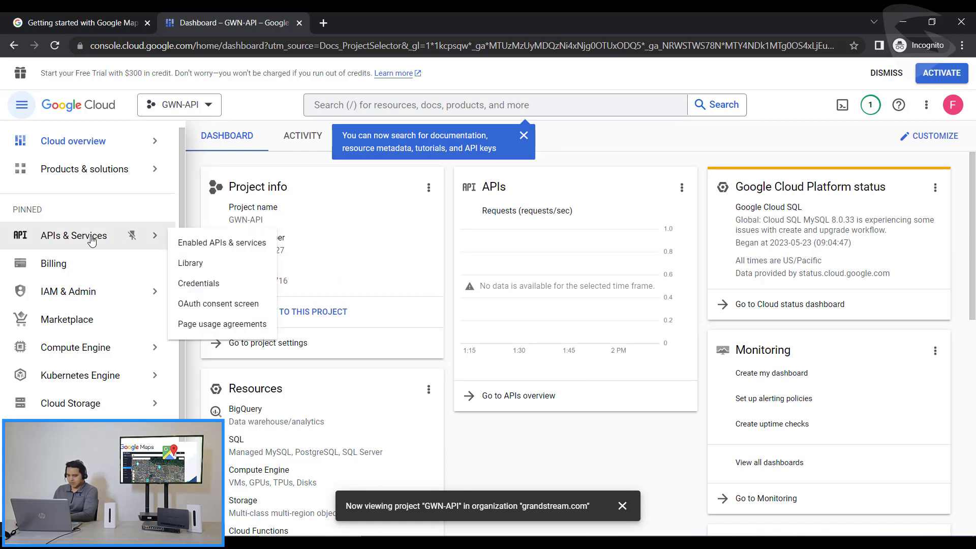
pyautogui.click(240, 270)
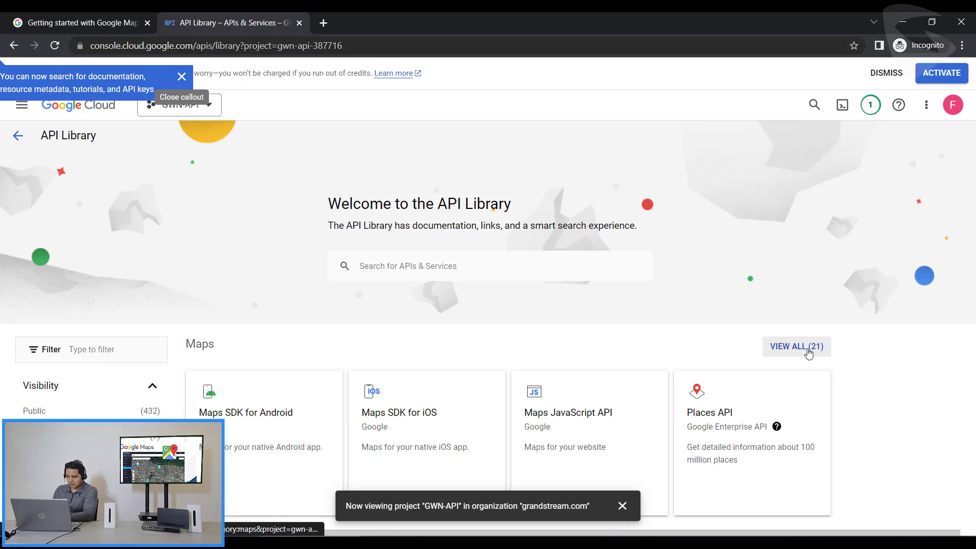
pyautogui.click(808, 350)
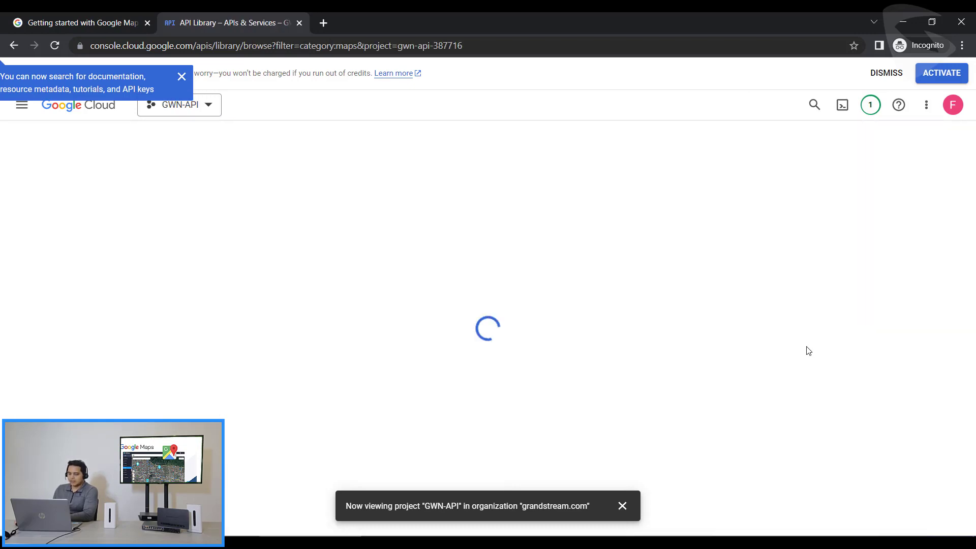
pyautogui.scroll(-10, 658, 270)
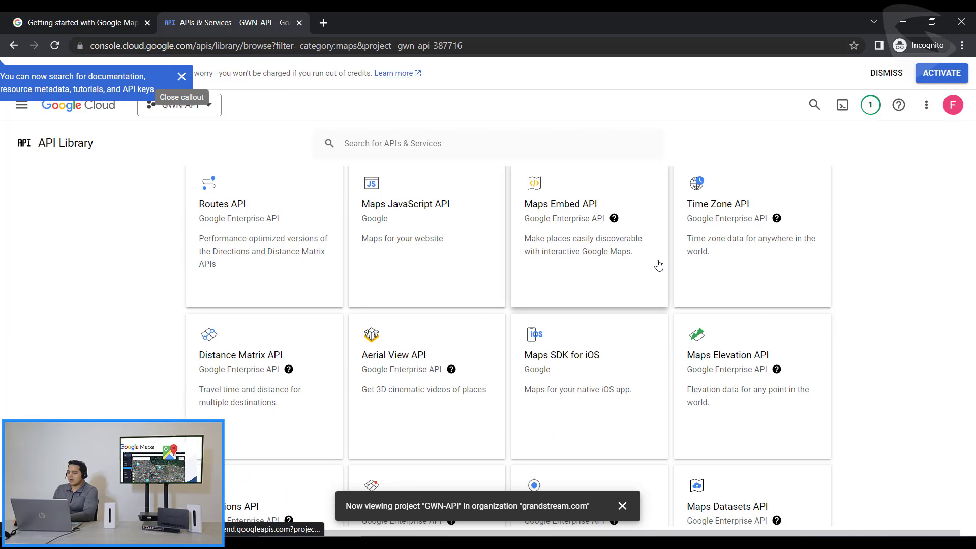
# - Enable the Geocoding API from its product page, reaching free-trial Step 1 Account Information
pyautogui.scroll(2, 610, 287)
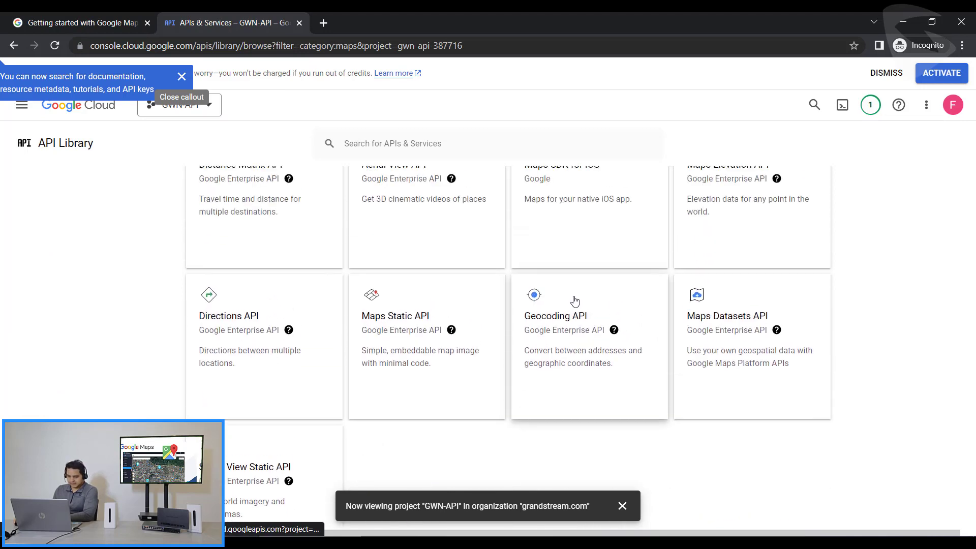
pyautogui.click(571, 325)
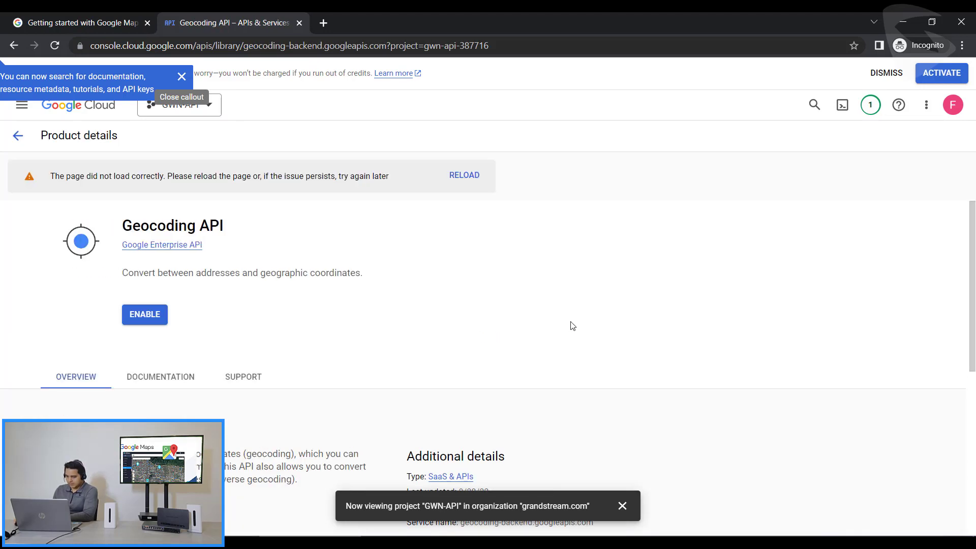
pyautogui.click(142, 313)
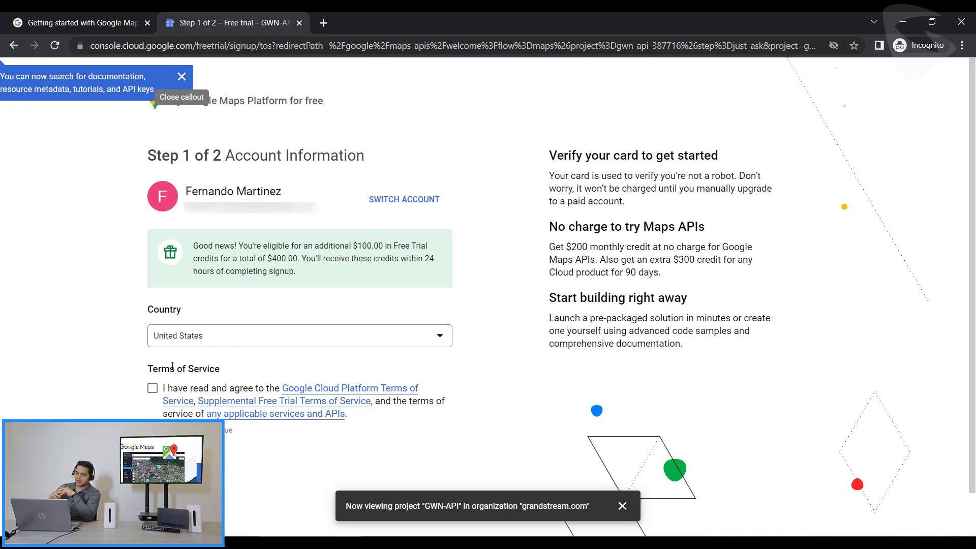
# - Accept the free-trial terms of service and enter the business name 'Grandstream'
pyautogui.click(152, 389)
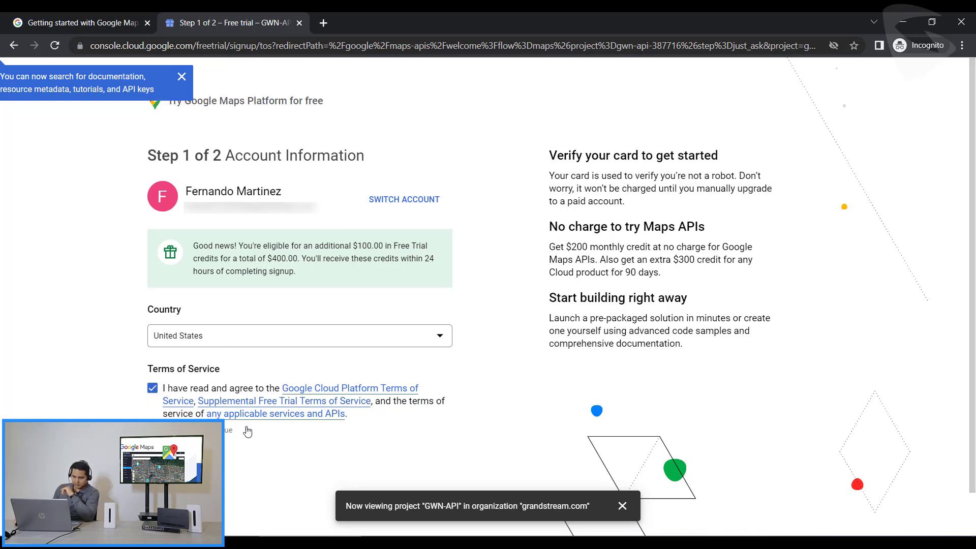
pyautogui.press('Return')
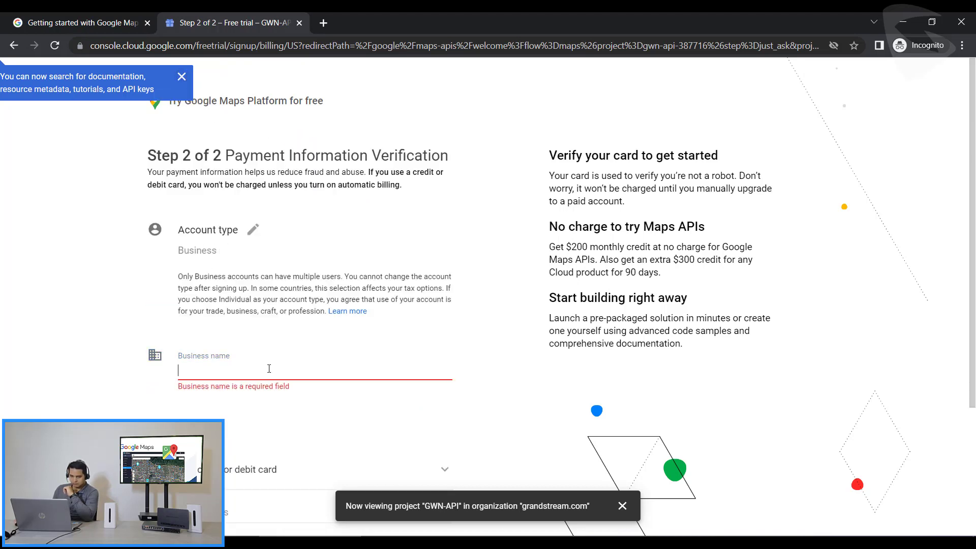
pyautogui.click(269, 368)
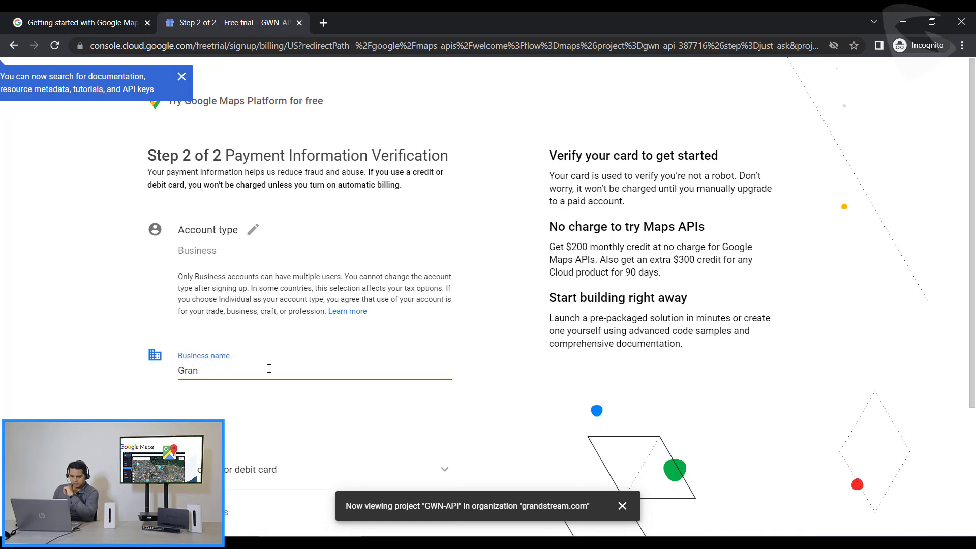
pyautogui.write('Grandstream')
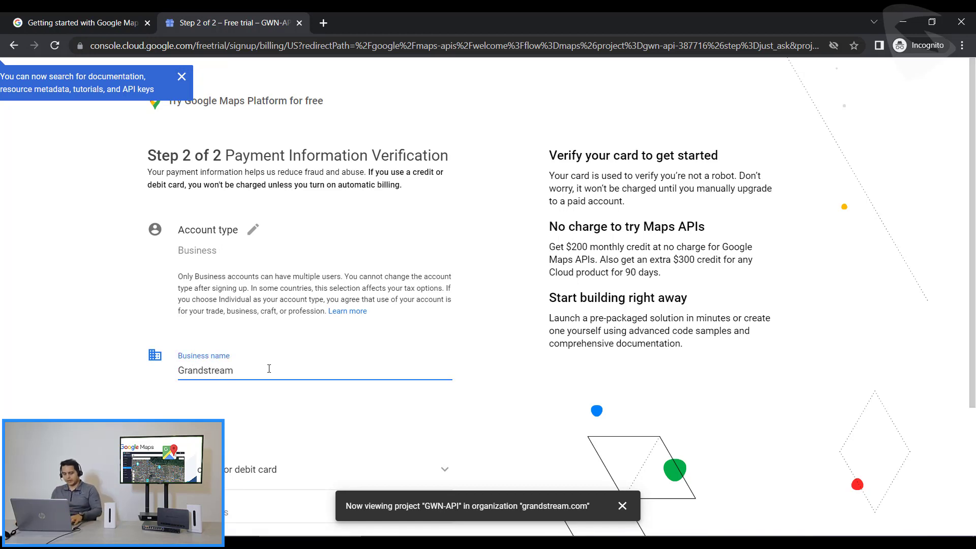
# - Add a credit or debit card as the free-trial payment method
pyautogui.scroll(-3, 268, 368)
pyautogui.click(289, 346)
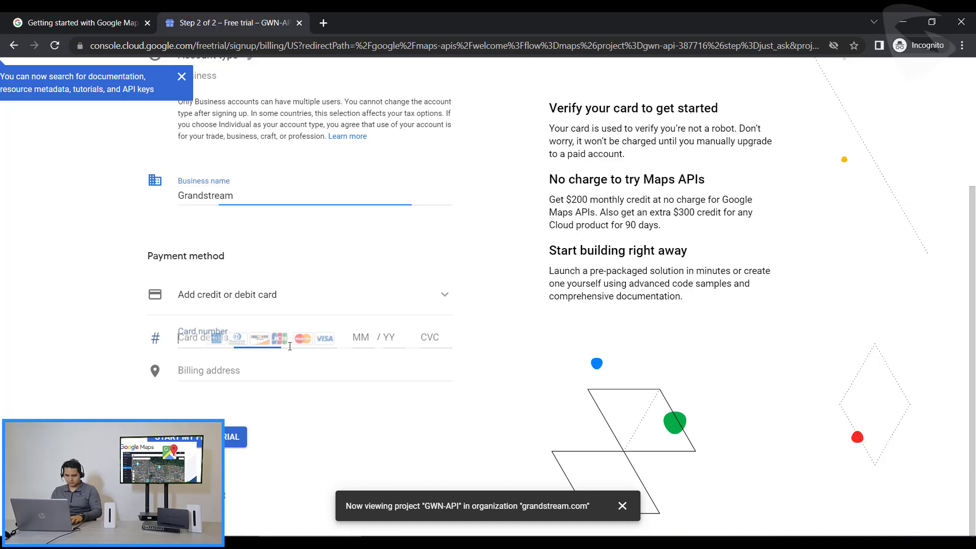
pyautogui.click(349, 291)
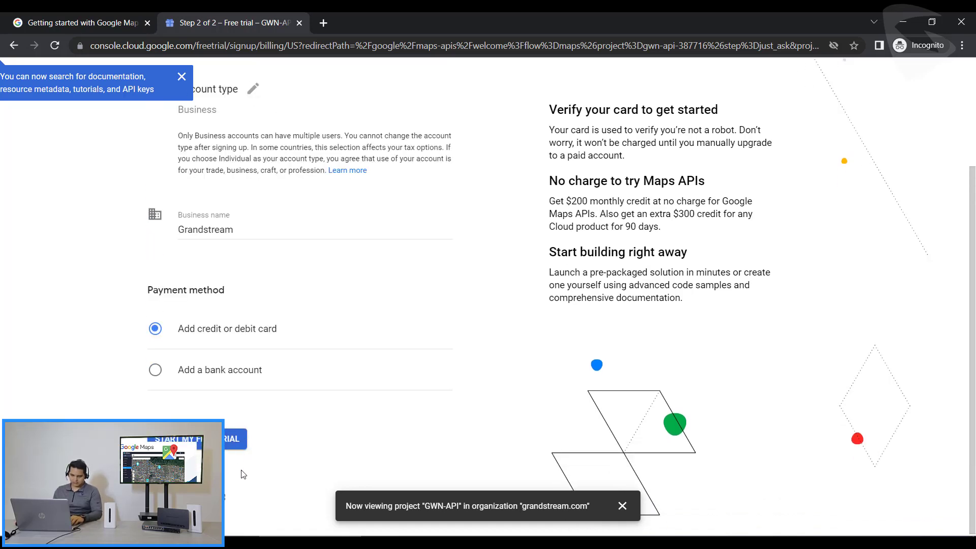
pyautogui.scroll(3, 261, 384)
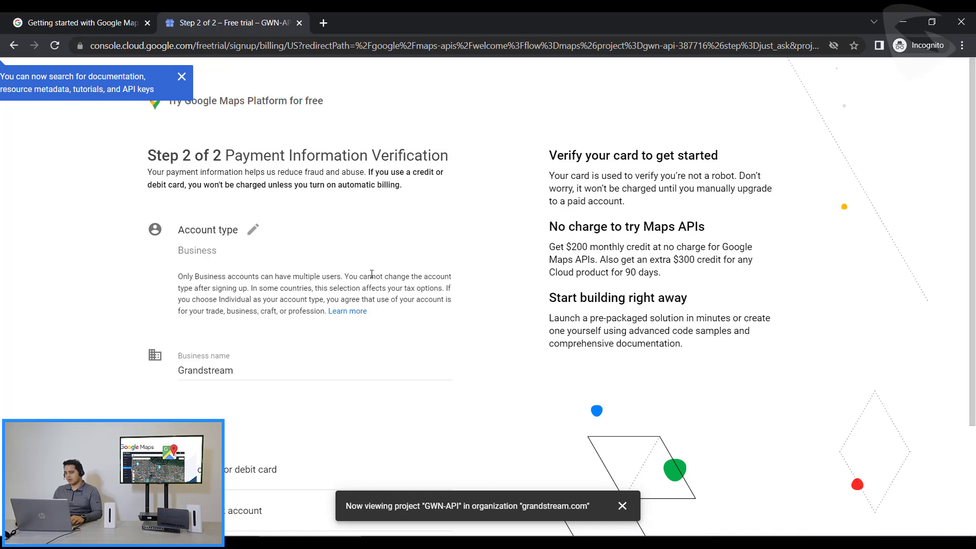
pyautogui.scroll(-3, 374, 254)
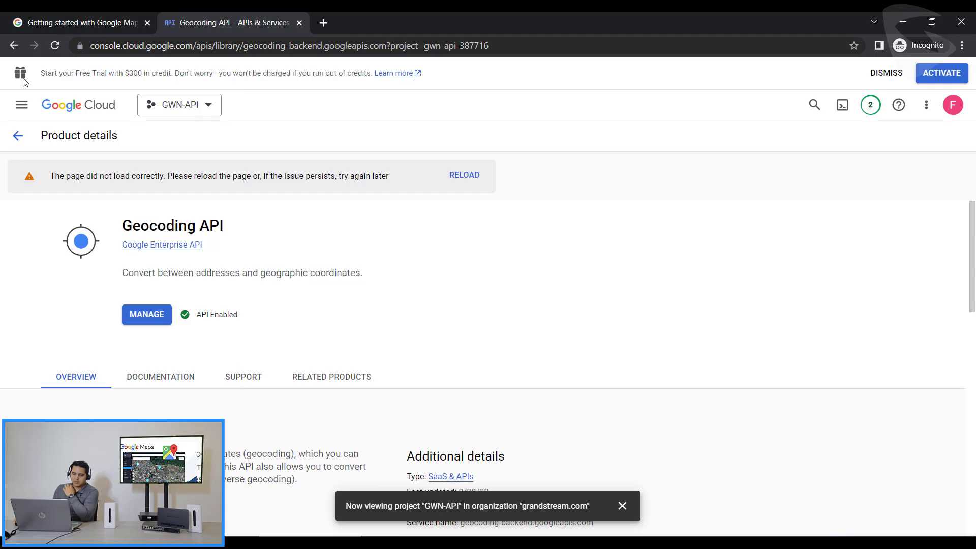
# - Enable the Maps JavaScript API for project GWN-API
pyautogui.click(14, 45)
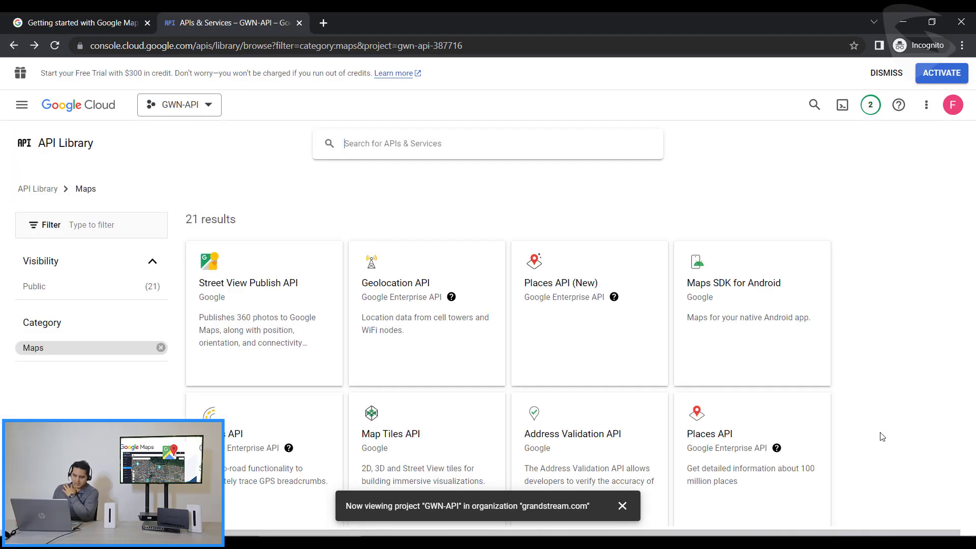
pyautogui.scroll(-5, 608, 327)
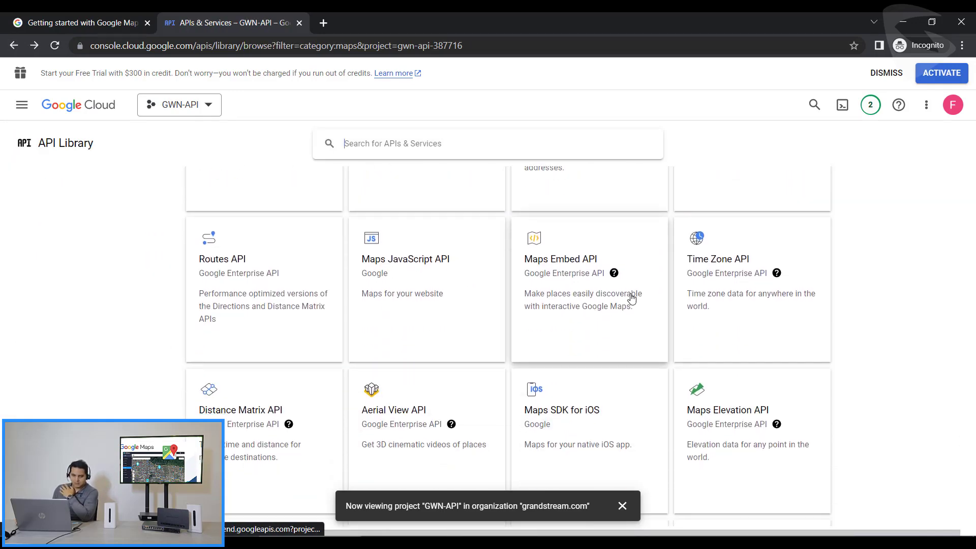
pyautogui.click(428, 280)
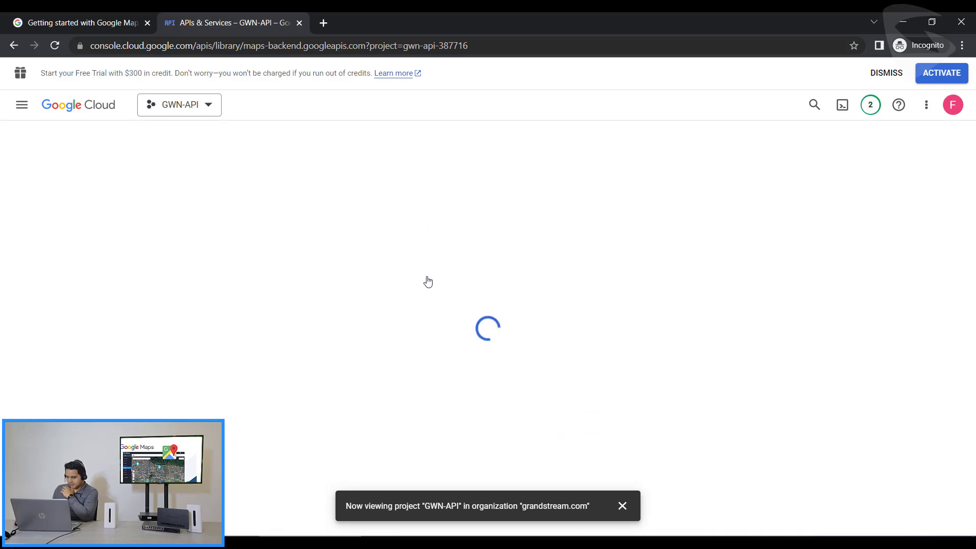
pyautogui.click(153, 317)
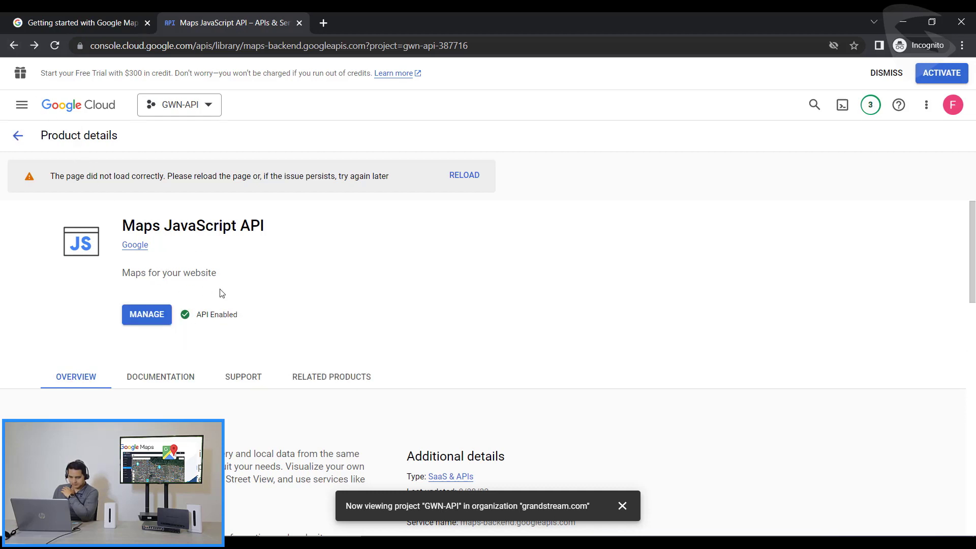
# - Return to the Maps API library and confirm the Places API is enabled
pyautogui.click(18, 136)
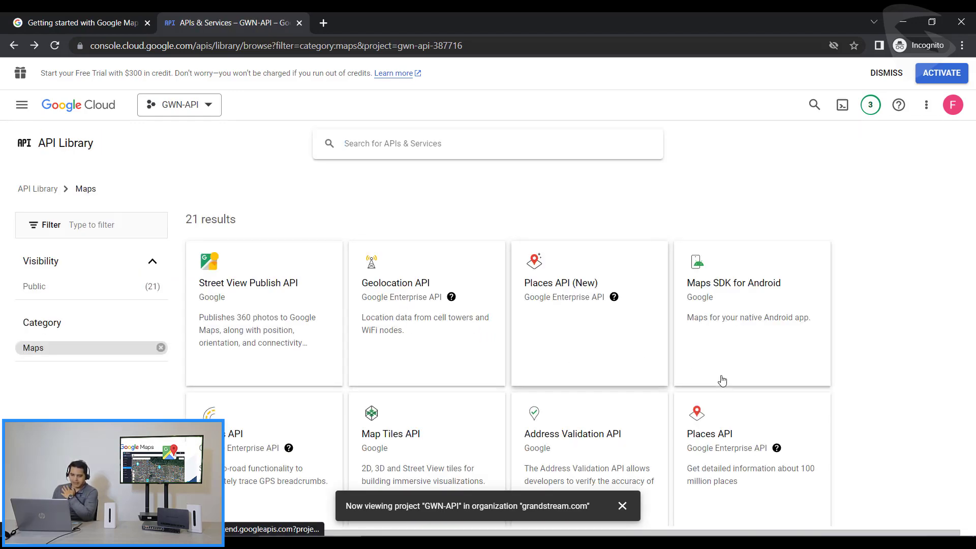
pyautogui.scroll(-4, 719, 381)
pyautogui.click(746, 336)
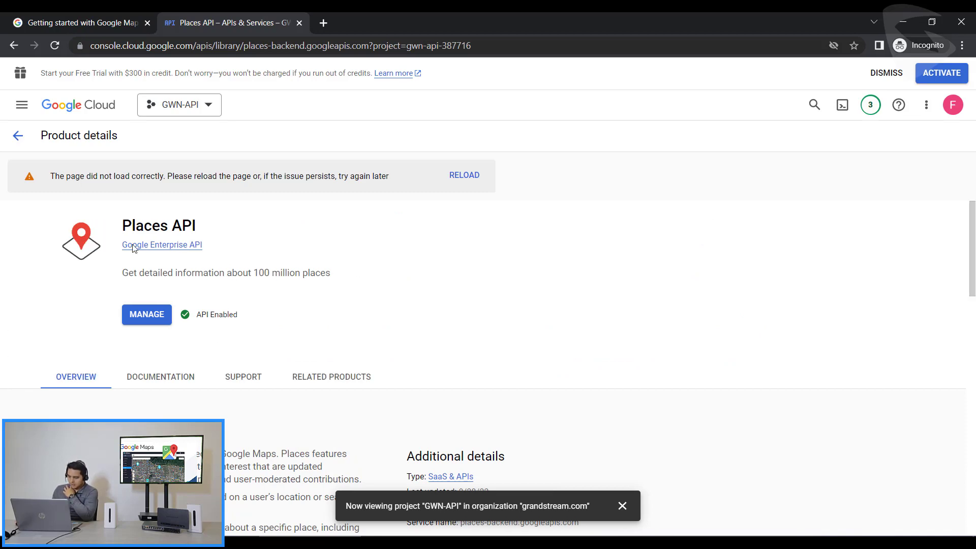
# - Create a new unrestricted API key on GWN-API's APIs & Services Credentials page
pyautogui.click(21, 108)
pyautogui.moveTo(101, 239)
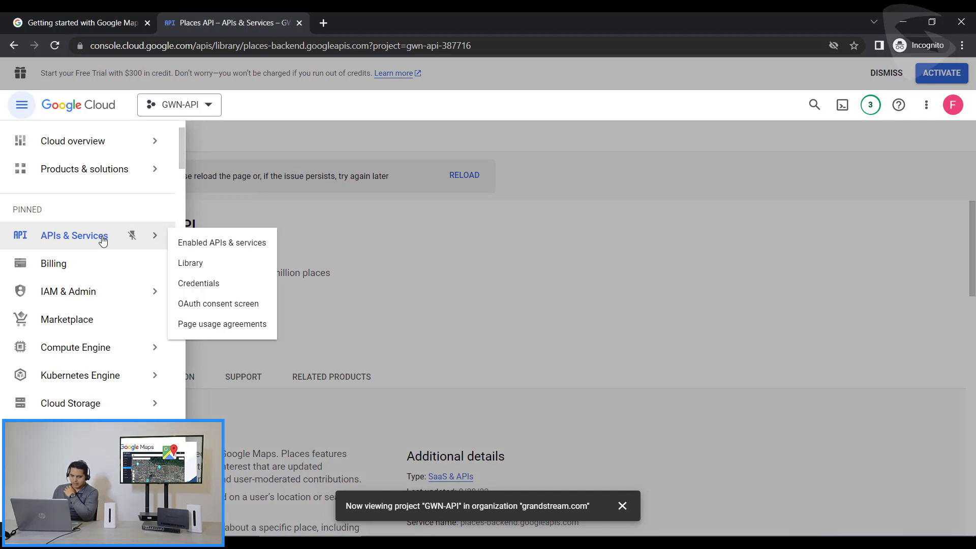
pyautogui.click(217, 285)
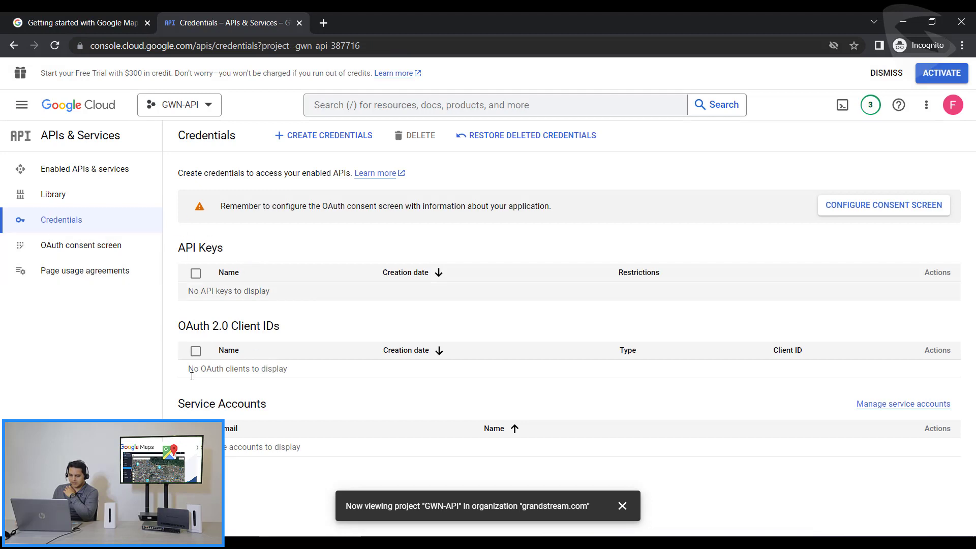
pyautogui.click(334, 141)
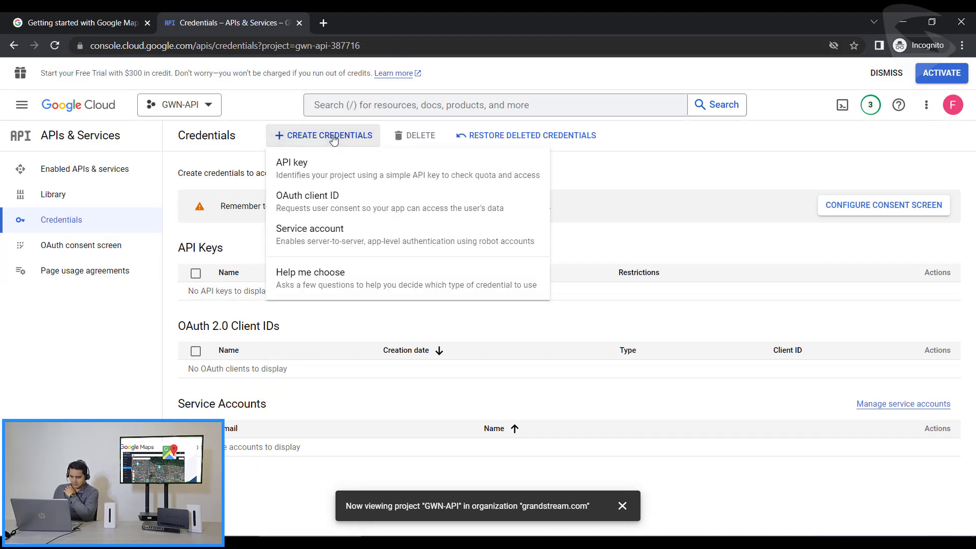
pyautogui.click(292, 165)
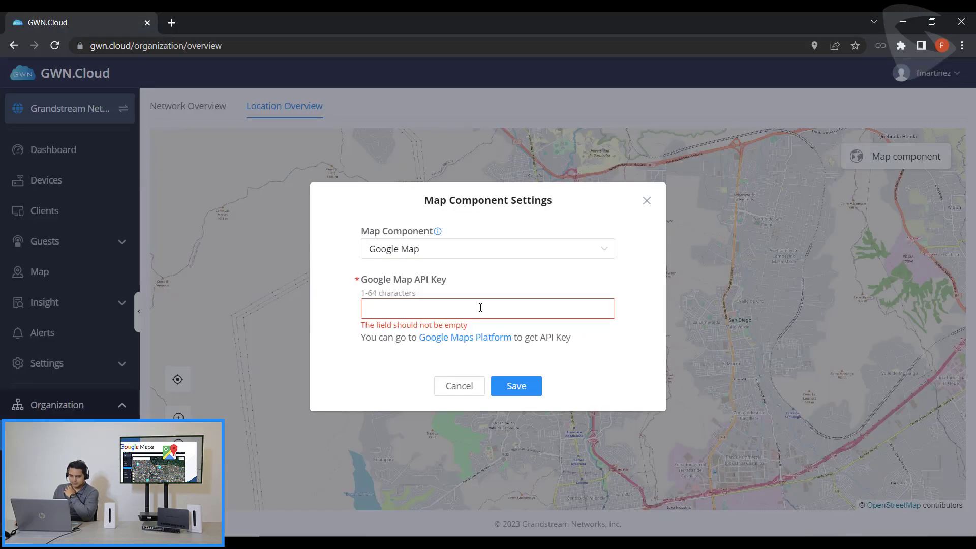
# - Paste the Google Cloud API key into Google Map API Key, save, and zoom the map out
pyautogui.hotkey('ctrl', 'v')
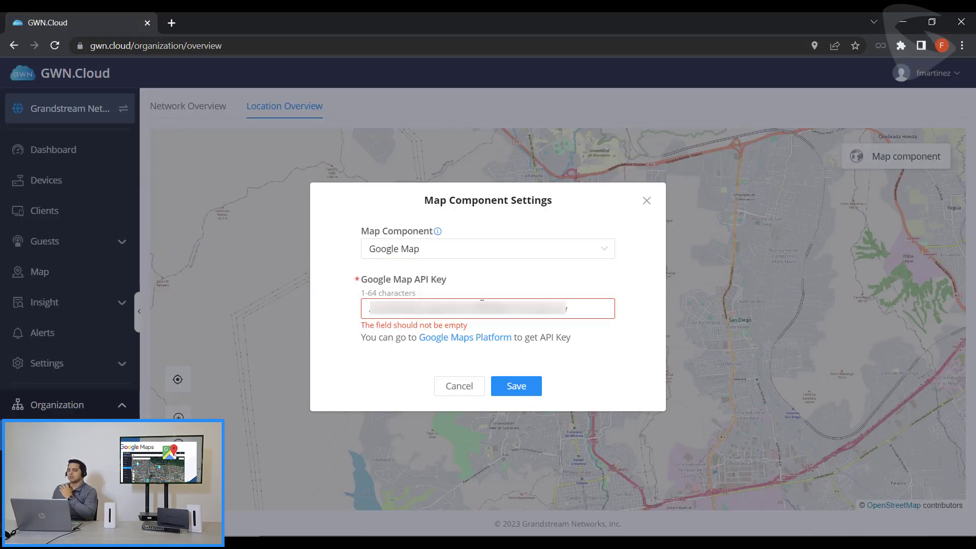
pyautogui.click(523, 387)
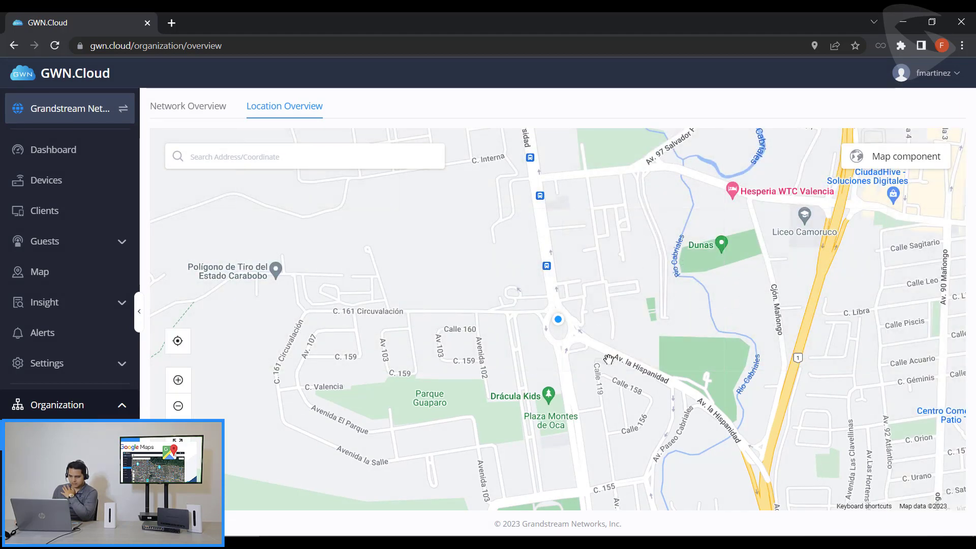
pyautogui.scroll(-1, 761, 331)
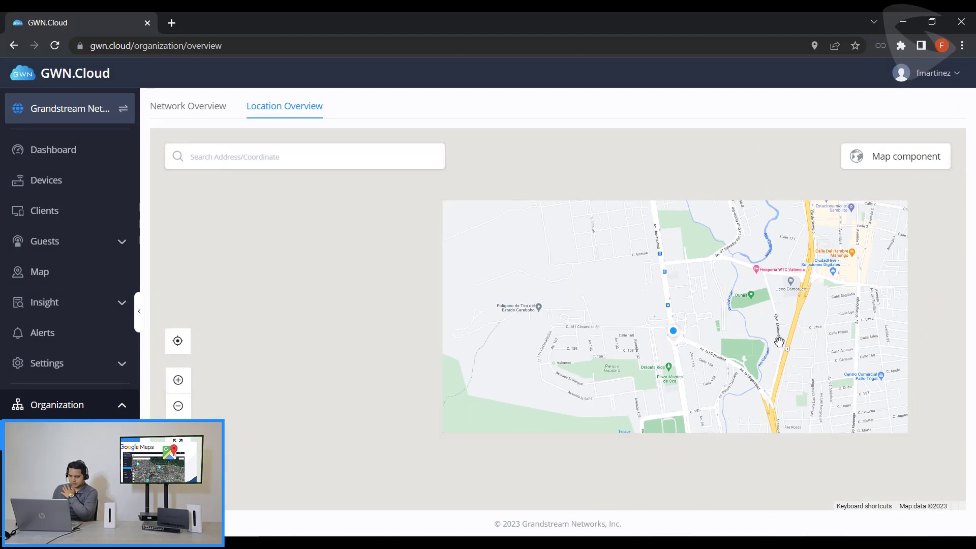
pyautogui.scroll(-1, 779, 345)
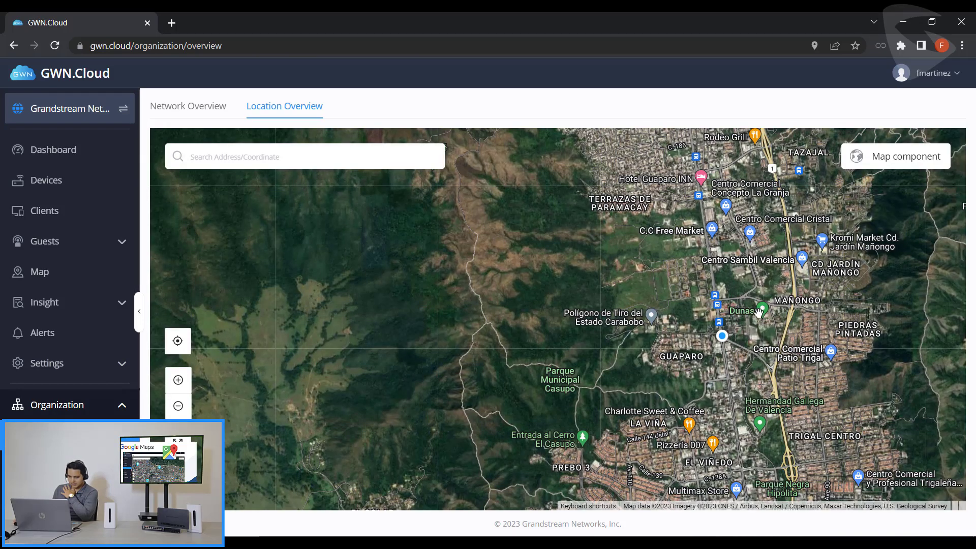
pyautogui.scroll(-3, 758, 311)
pyautogui.scroll(2, 761, 311)
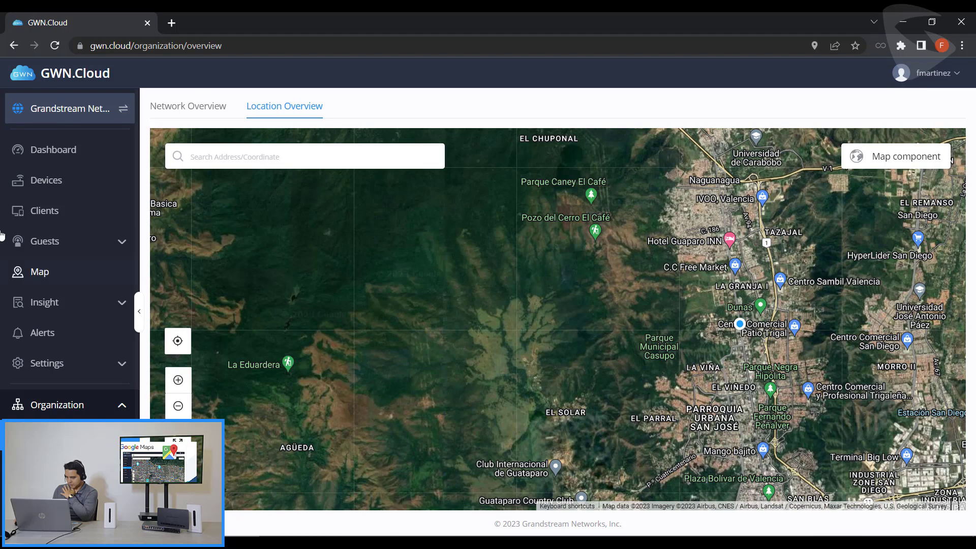
# - On the network Map, place the one unplaced access point automatically by its IP address
pyautogui.click(41, 272)
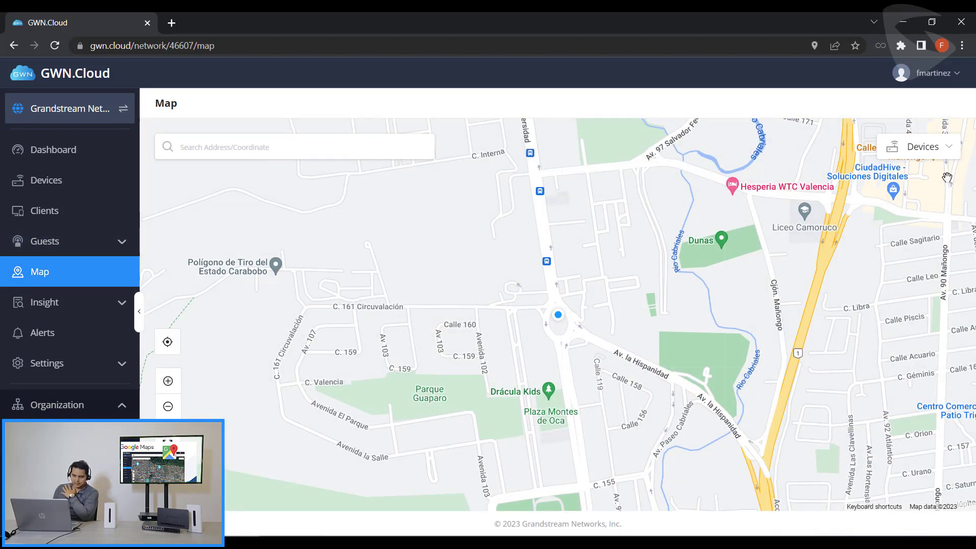
pyautogui.click(944, 152)
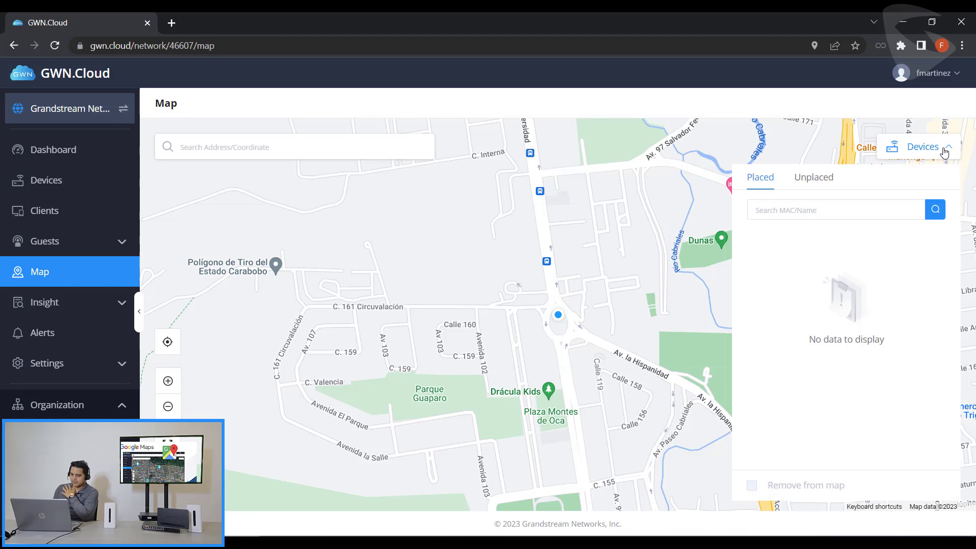
pyautogui.click(813, 179)
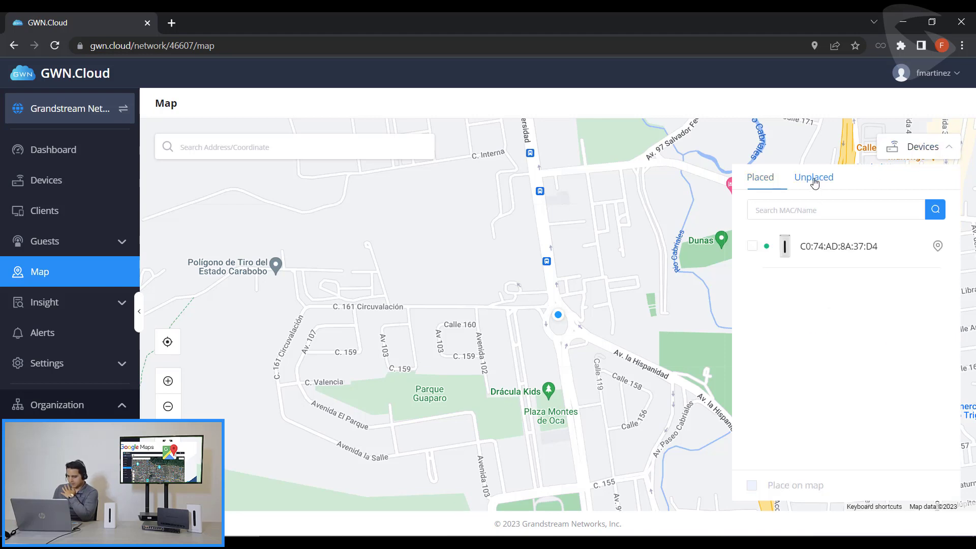
pyautogui.click(753, 247)
pyautogui.click(806, 487)
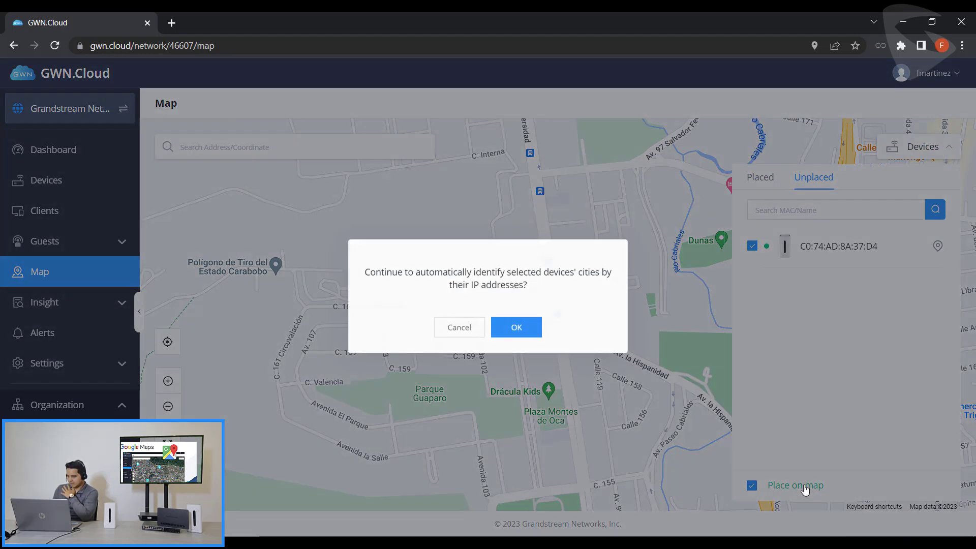
pyautogui.click(517, 332)
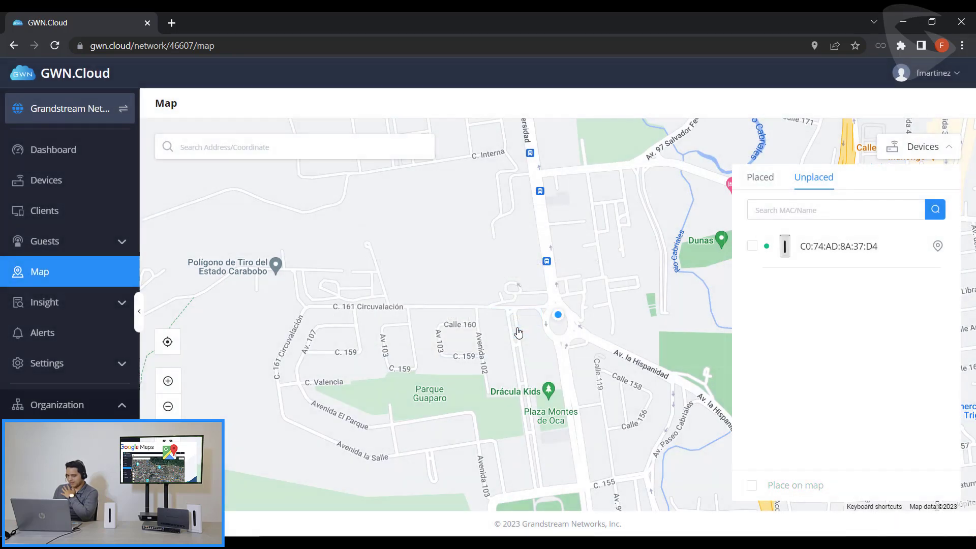
# - Remove the access point from La Guaira port and re-pin it manually south of Montesano
pyautogui.click(761, 180)
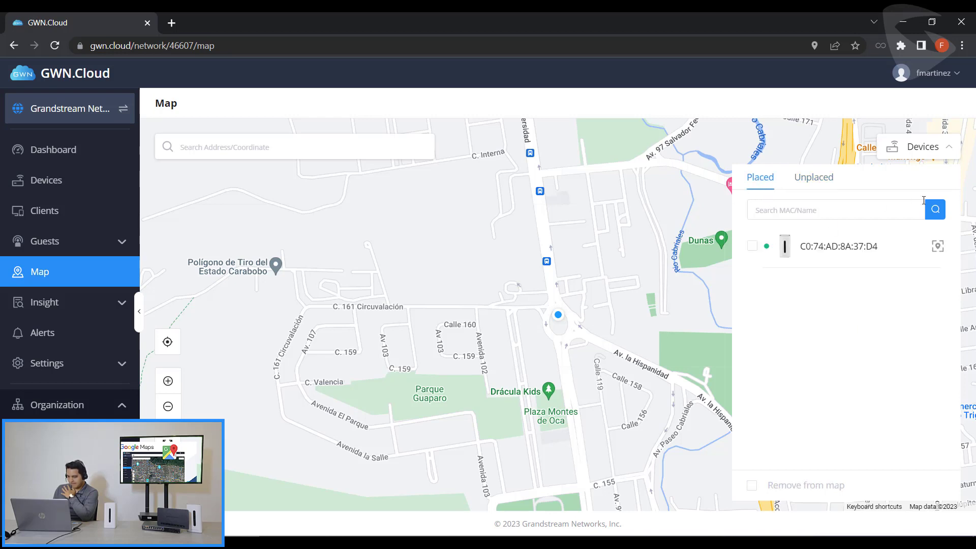
pyautogui.click(938, 249)
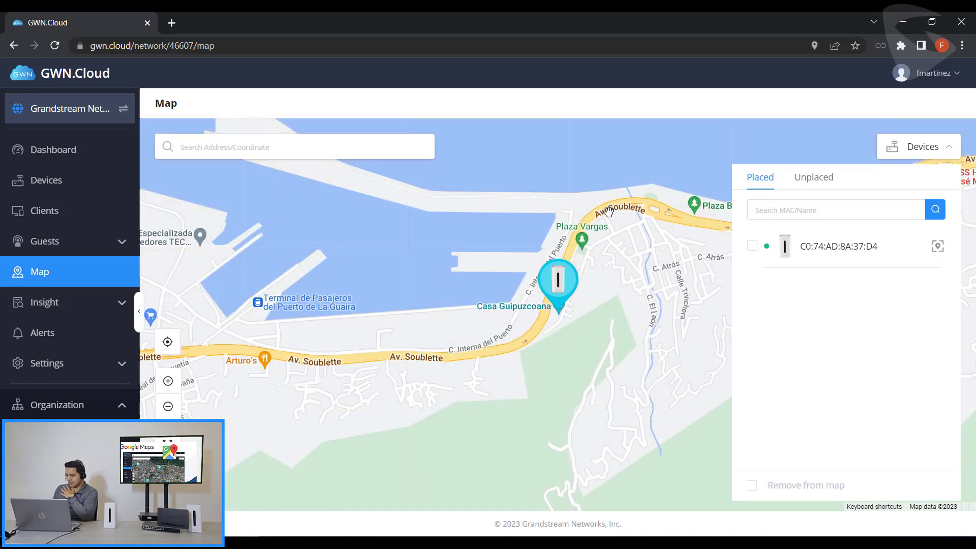
pyautogui.scroll(-3, 616, 216)
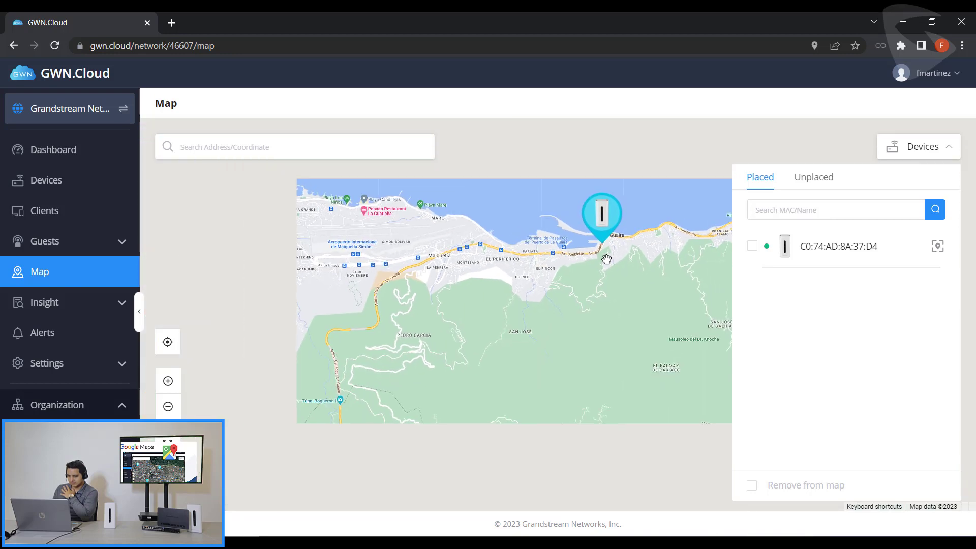
pyautogui.click(752, 246)
pyautogui.click(798, 489)
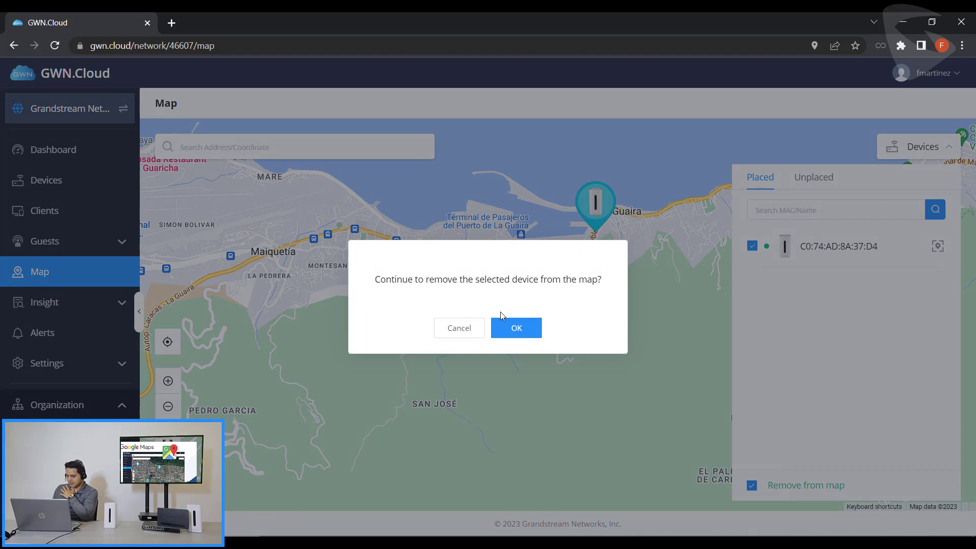
pyautogui.click(513, 323)
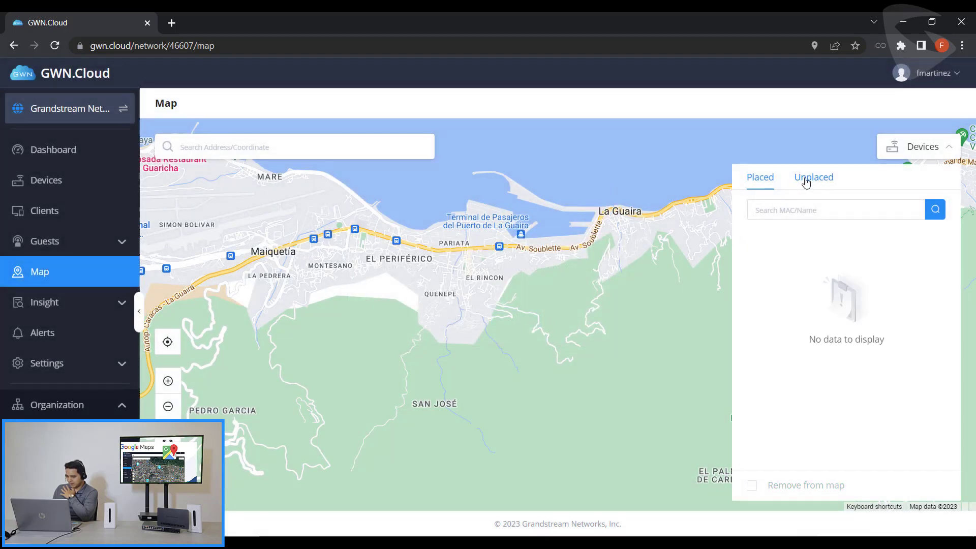
pyautogui.click(800, 182)
pyautogui.moveTo(941, 248); pyautogui.dragTo(358, 363)
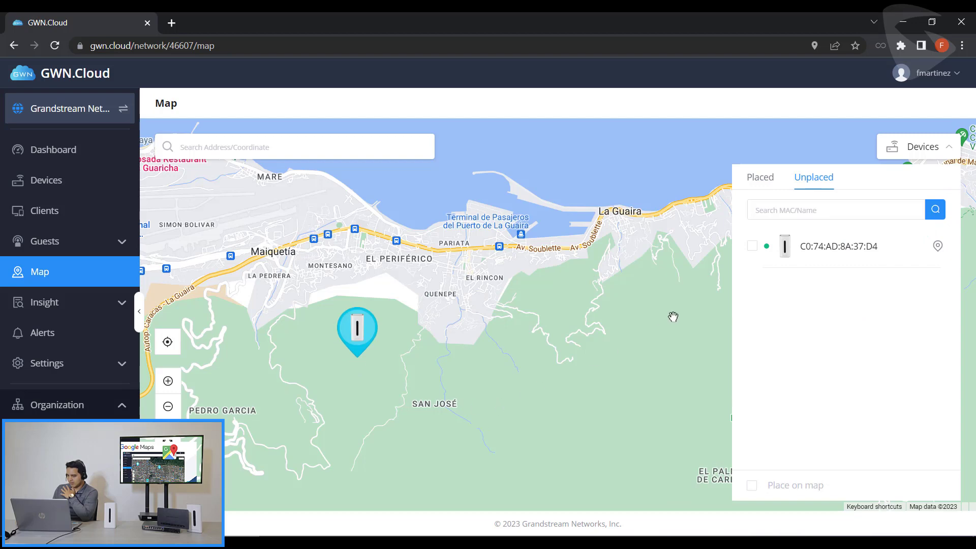